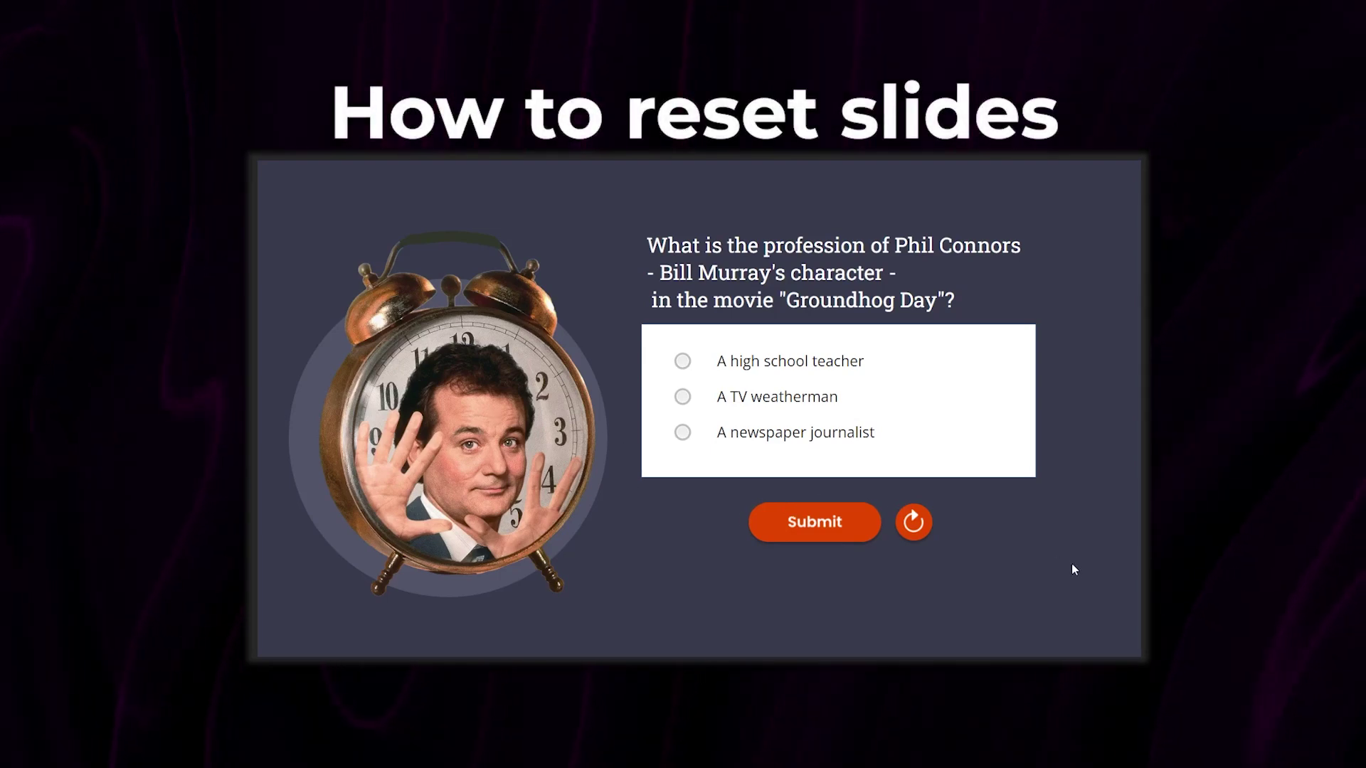
- Restart the Groundhog Day question slide nine times, reshuffling its answers each time
{"action": "left_click", "coordinate": [917, 532]}
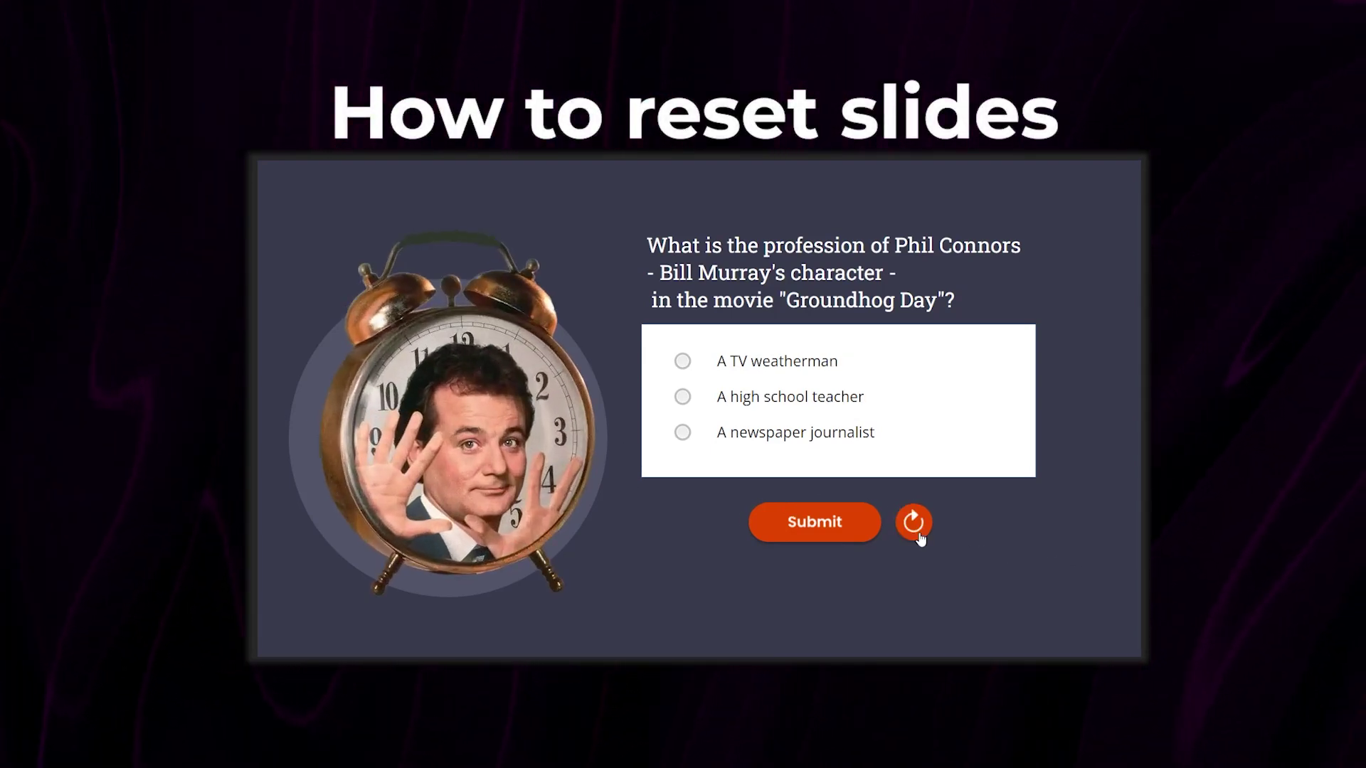
{"action": "left_click", "coordinate": [917, 533]}
{"action": "left_click", "coordinate": [918, 533]}
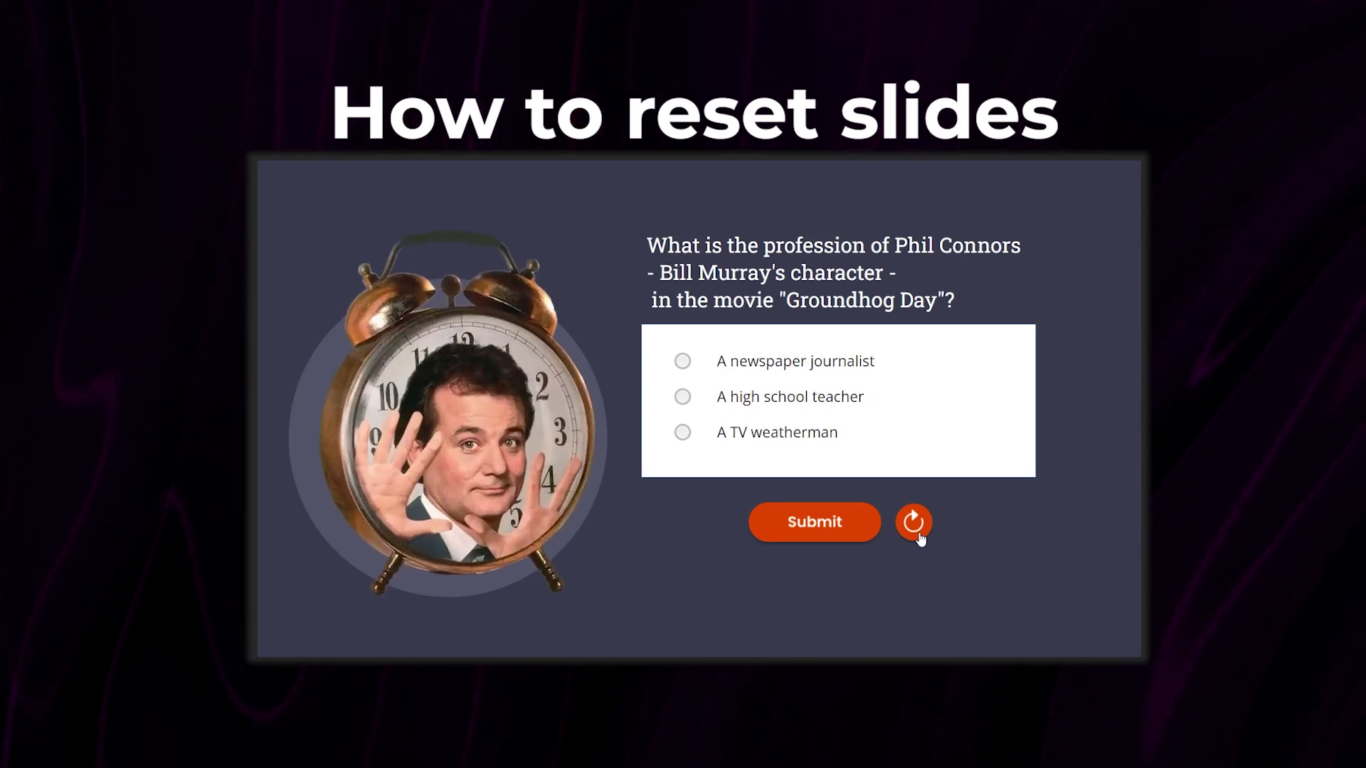
{"action": "left_click", "coordinate": [917, 533]}
{"action": "left_click", "coordinate": [917, 534]}
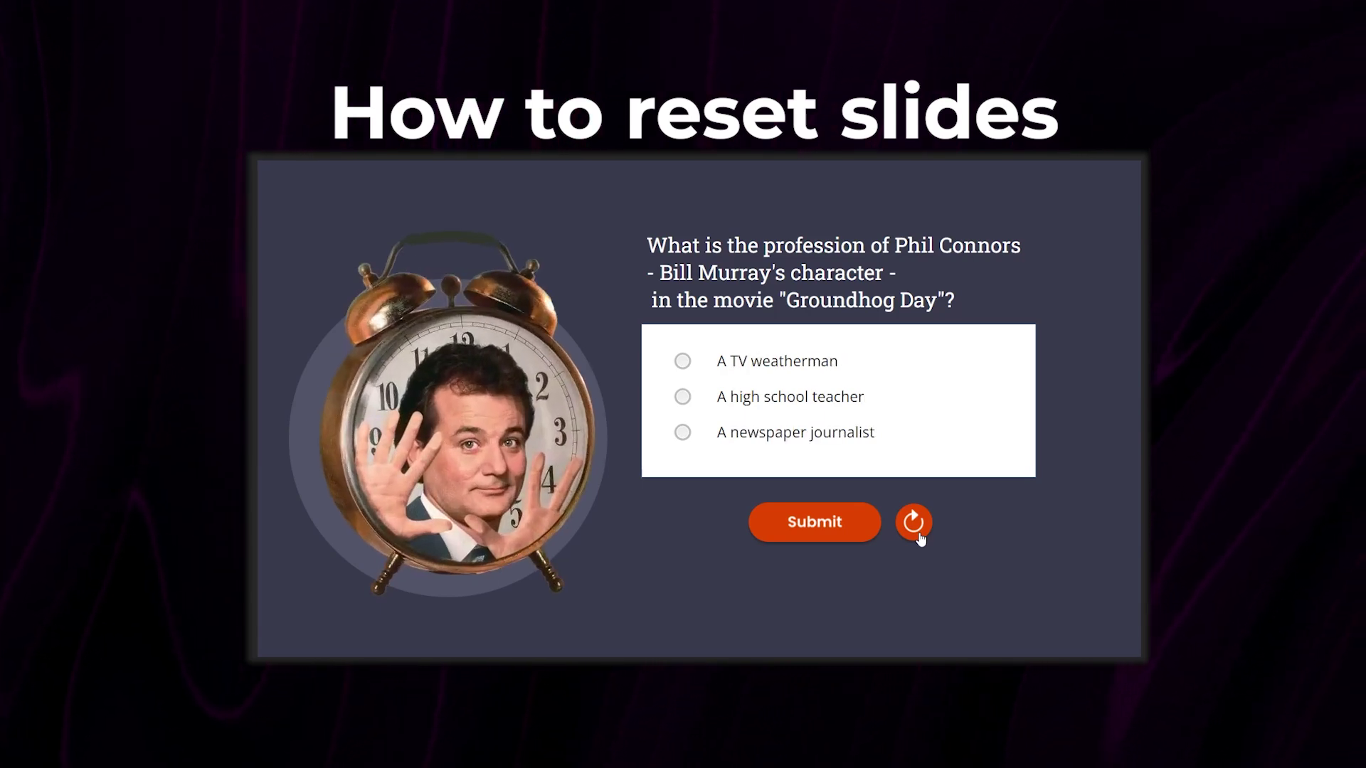
{"action": "left_click", "coordinate": [918, 533]}
{"action": "left_click", "coordinate": [917, 533]}
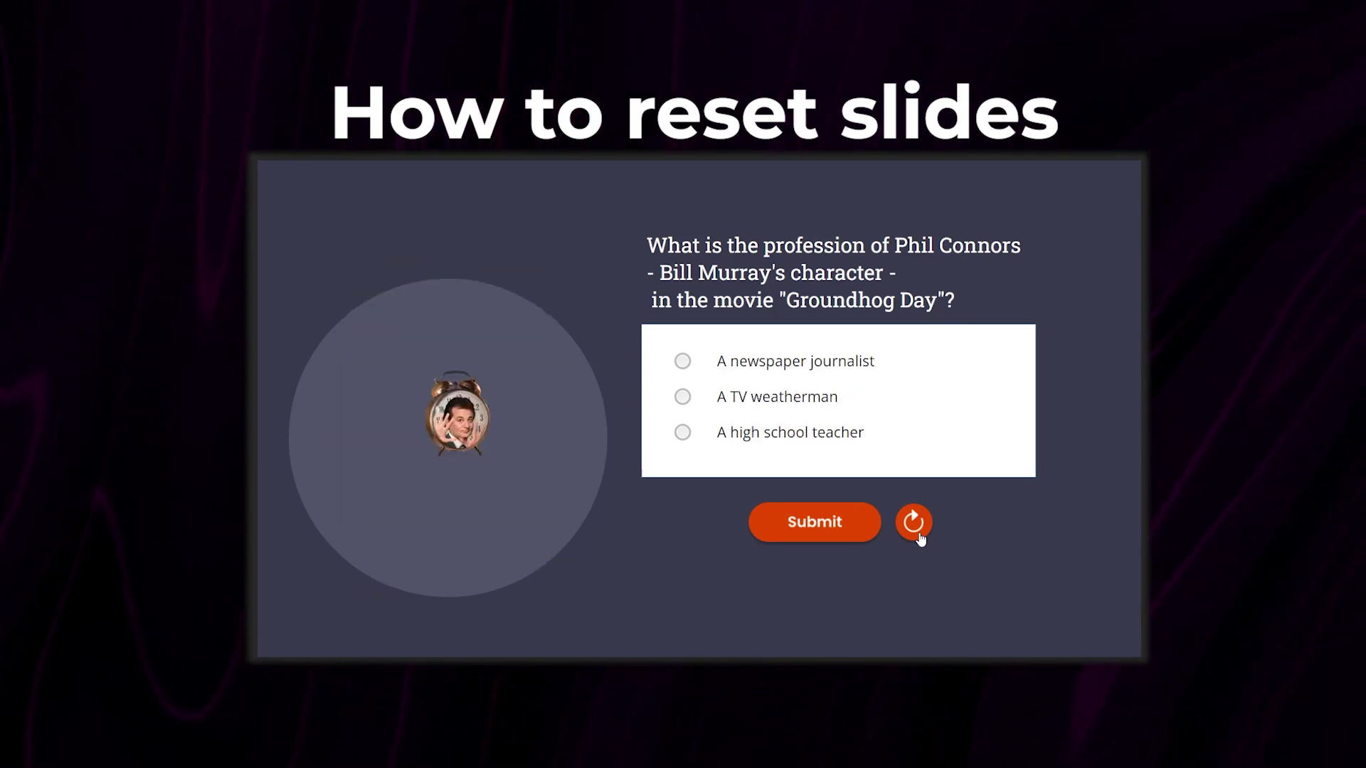
{"action": "left_click", "coordinate": [917, 533]}
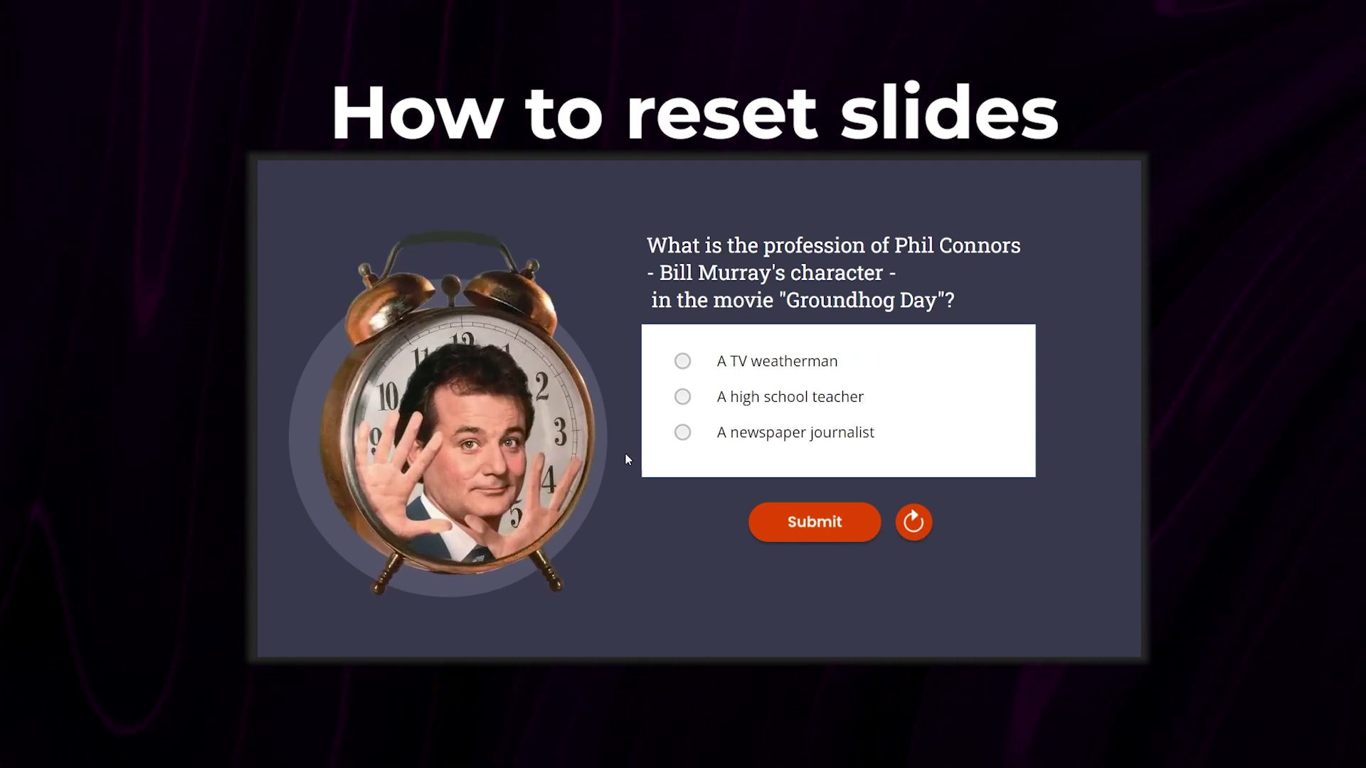
{"action": "left_click", "coordinate": [917, 532]}
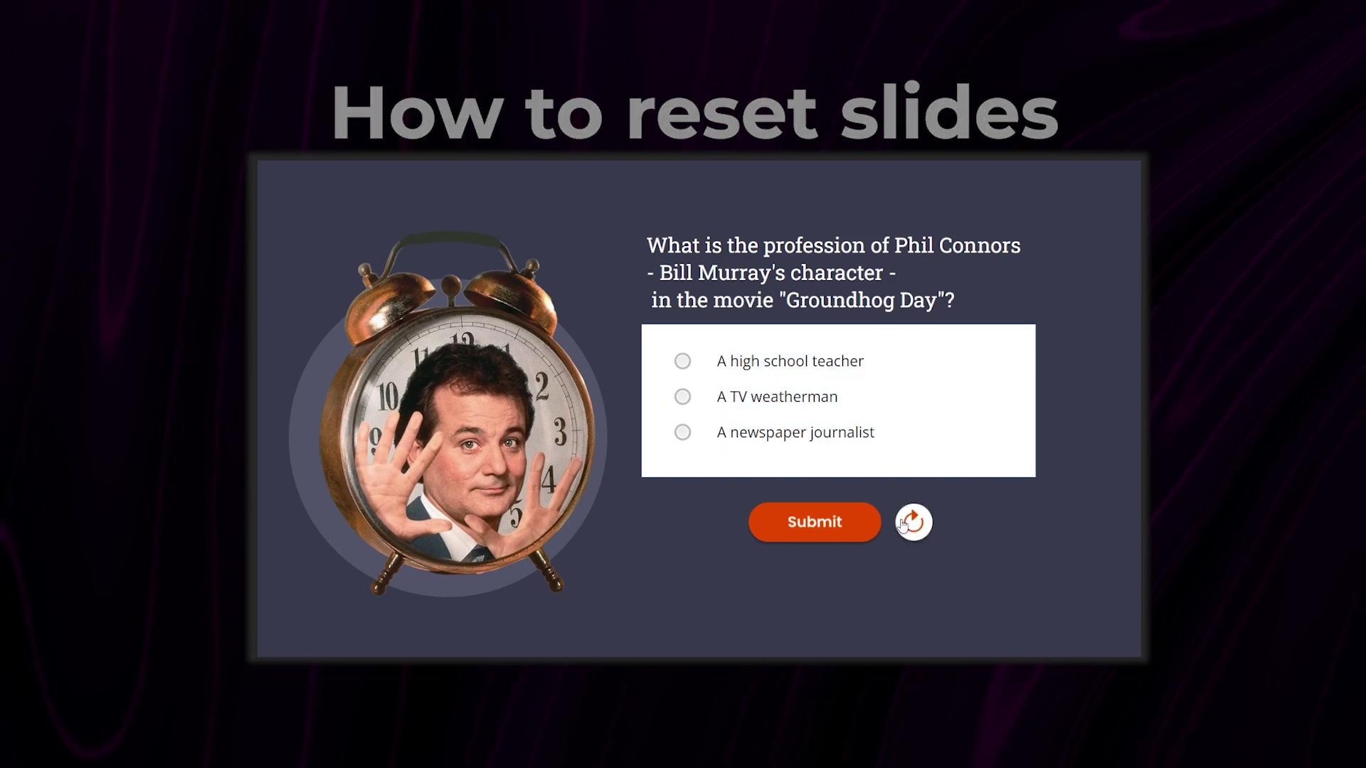
- Restart the question slide twice more before leaving the preview
{"action": "left_click", "coordinate": [908, 528]}
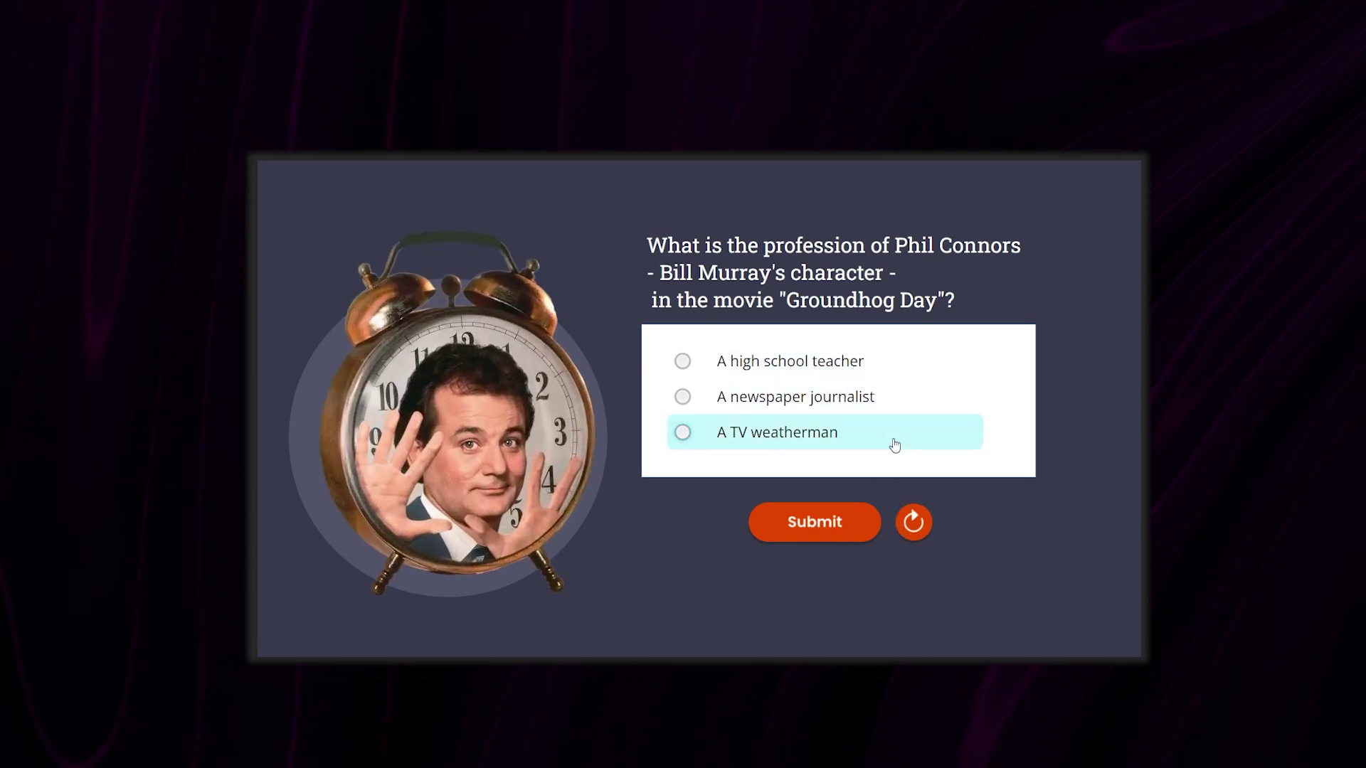
{"action": "left_click", "coordinate": [910, 525]}
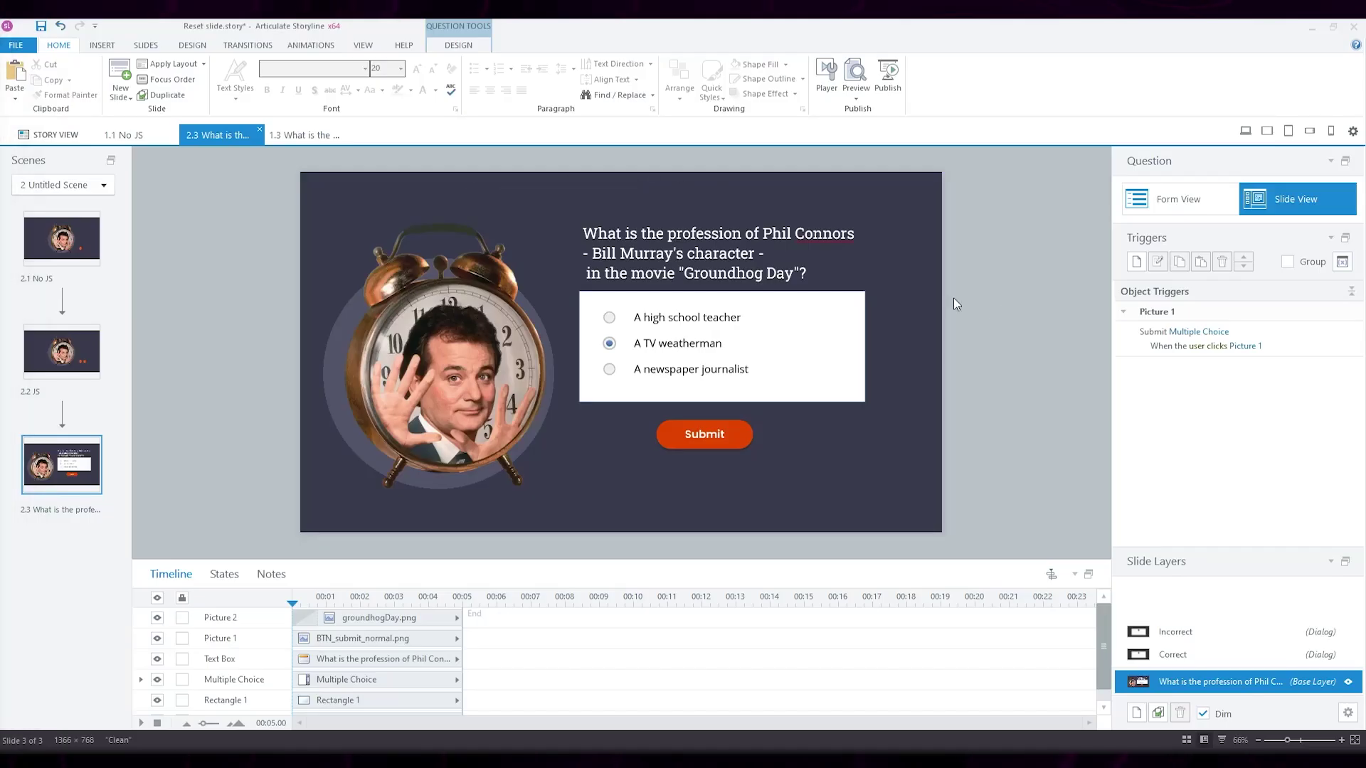
- Review the question's Attempts choices on the Design settings, leaving them unchanged
{"action": "left_click", "coordinate": [459, 46]}
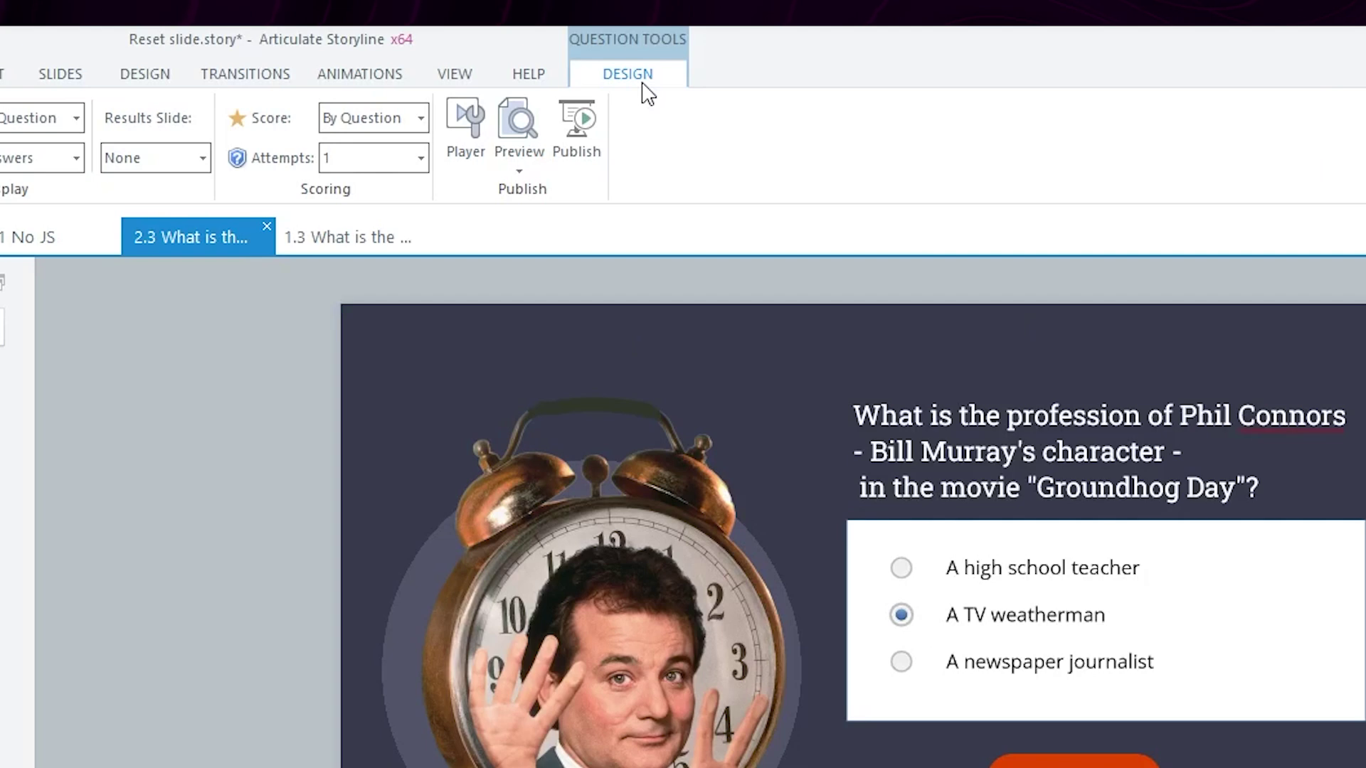
{"action": "left_click", "coordinate": [421, 158]}
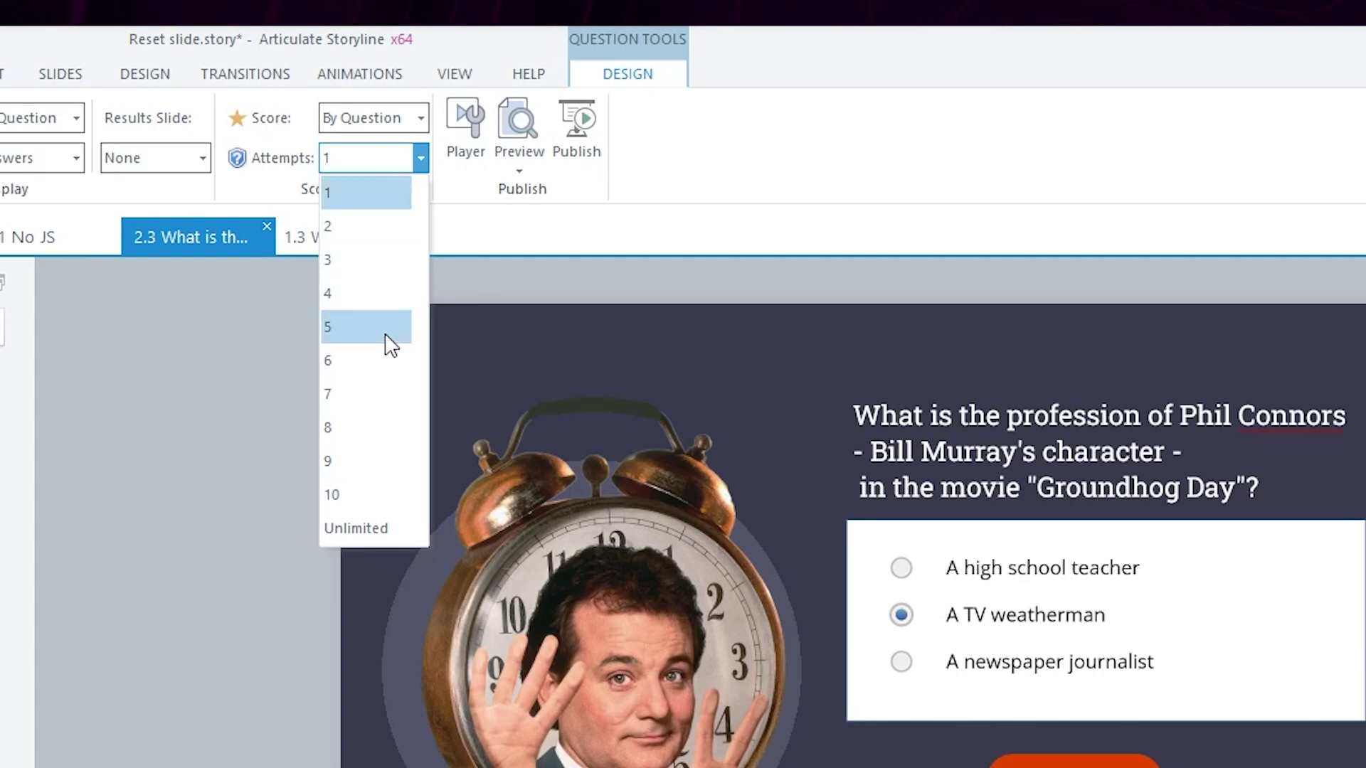
{"action": "key", "text": "Escape"}
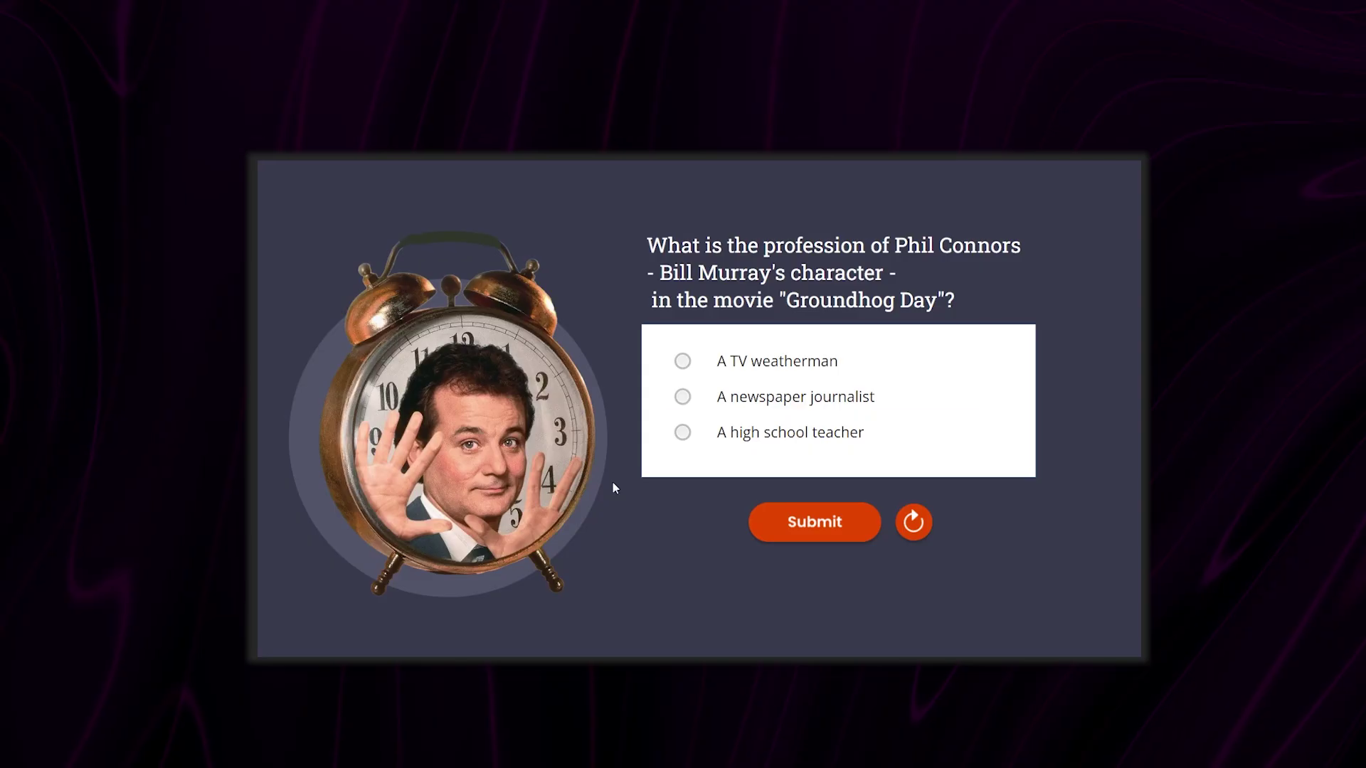
- In preview, repeatedly submit wrong answers (A high school teacher, A newspaper journalist) and retry
{"action": "left_click", "coordinate": [682, 432]}
{"action": "left_click", "coordinate": [814, 522]}
{"action": "left_click", "coordinate": [725, 506]}
{"action": "left_click", "coordinate": [764, 513]}
{"action": "left_click", "coordinate": [759, 508]}
{"action": "left_click", "coordinate": [858, 528]}
{"action": "left_click", "coordinate": [762, 512]}
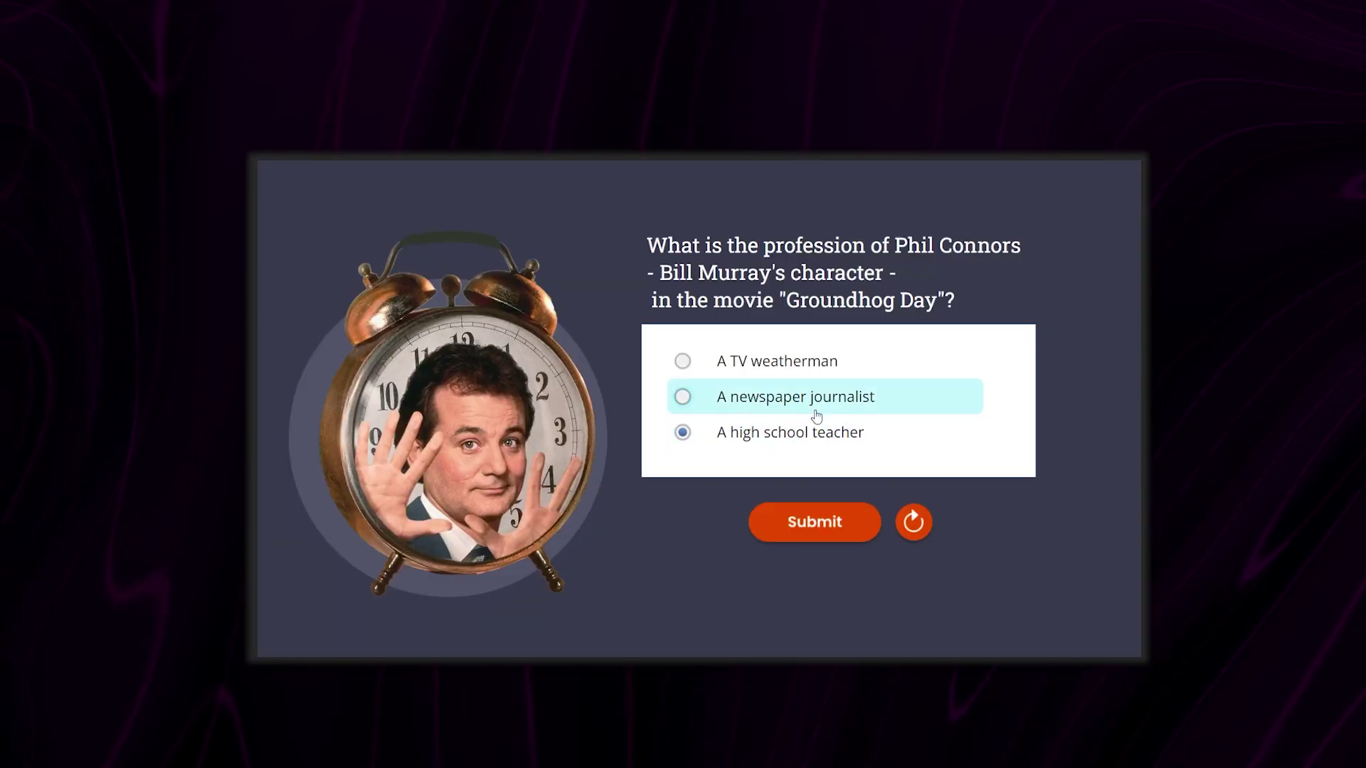
{"action": "left_click", "coordinate": [816, 408]}
{"action": "left_click", "coordinate": [816, 522]}
{"action": "left_click", "coordinate": [736, 521]}
{"action": "left_click", "coordinate": [797, 523]}
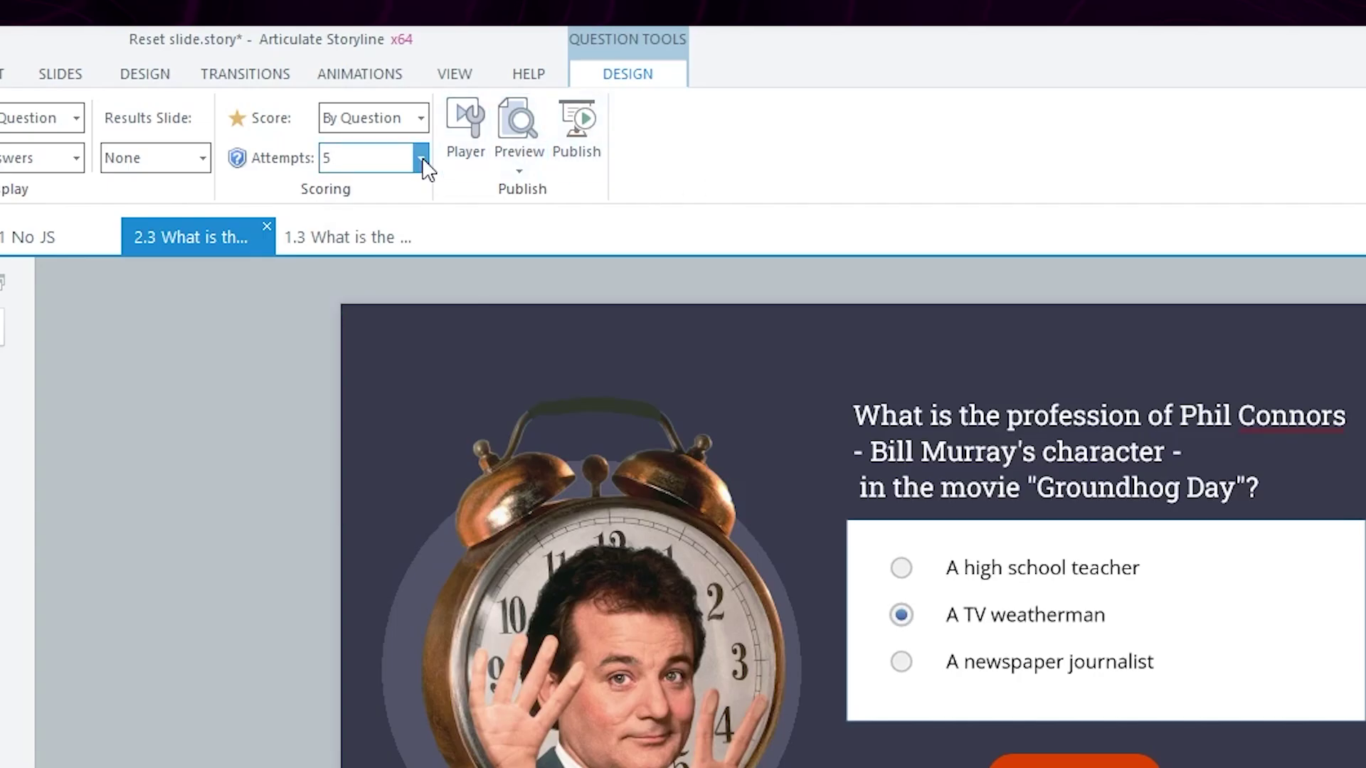
- Change Attempts to Unlimited and pick A high school teacher in the new preview
{"action": "left_click", "coordinate": [421, 158]}
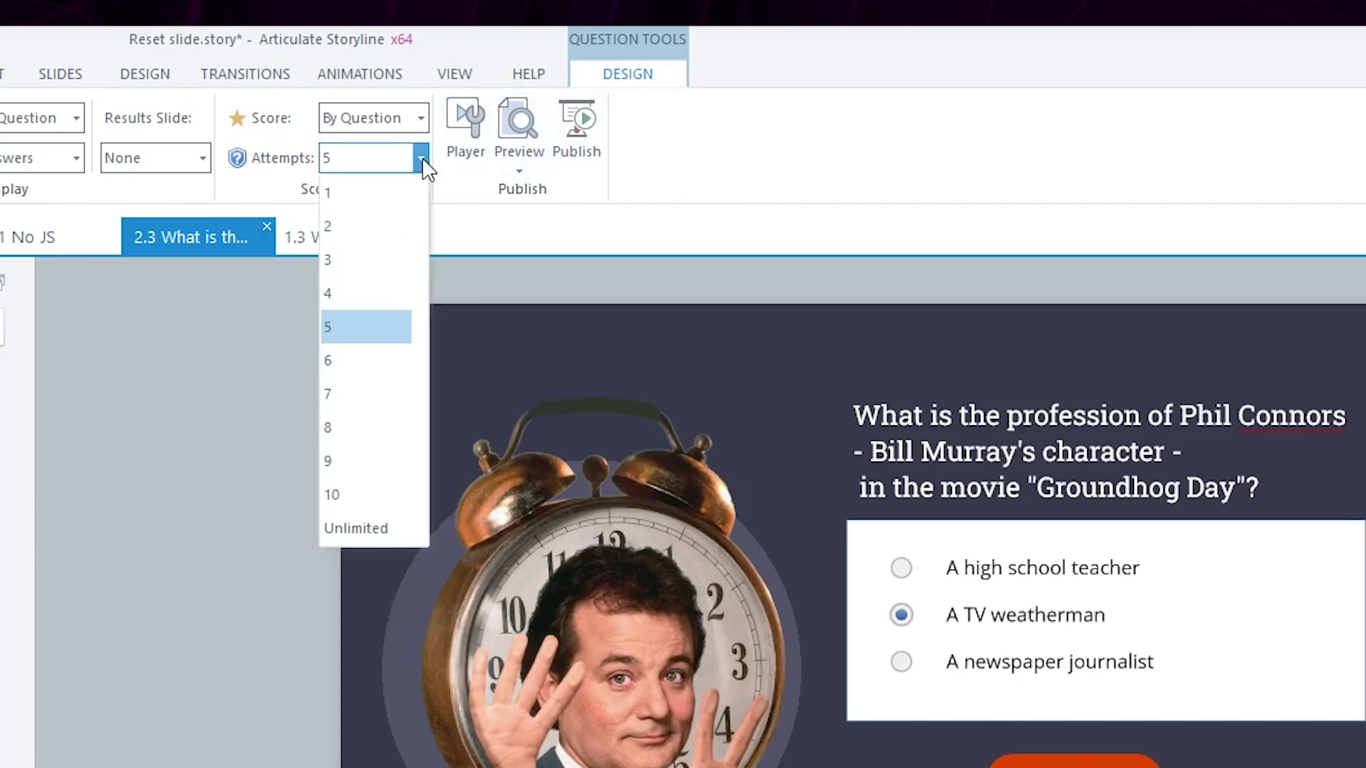
{"action": "left_click", "coordinate": [351, 535]}
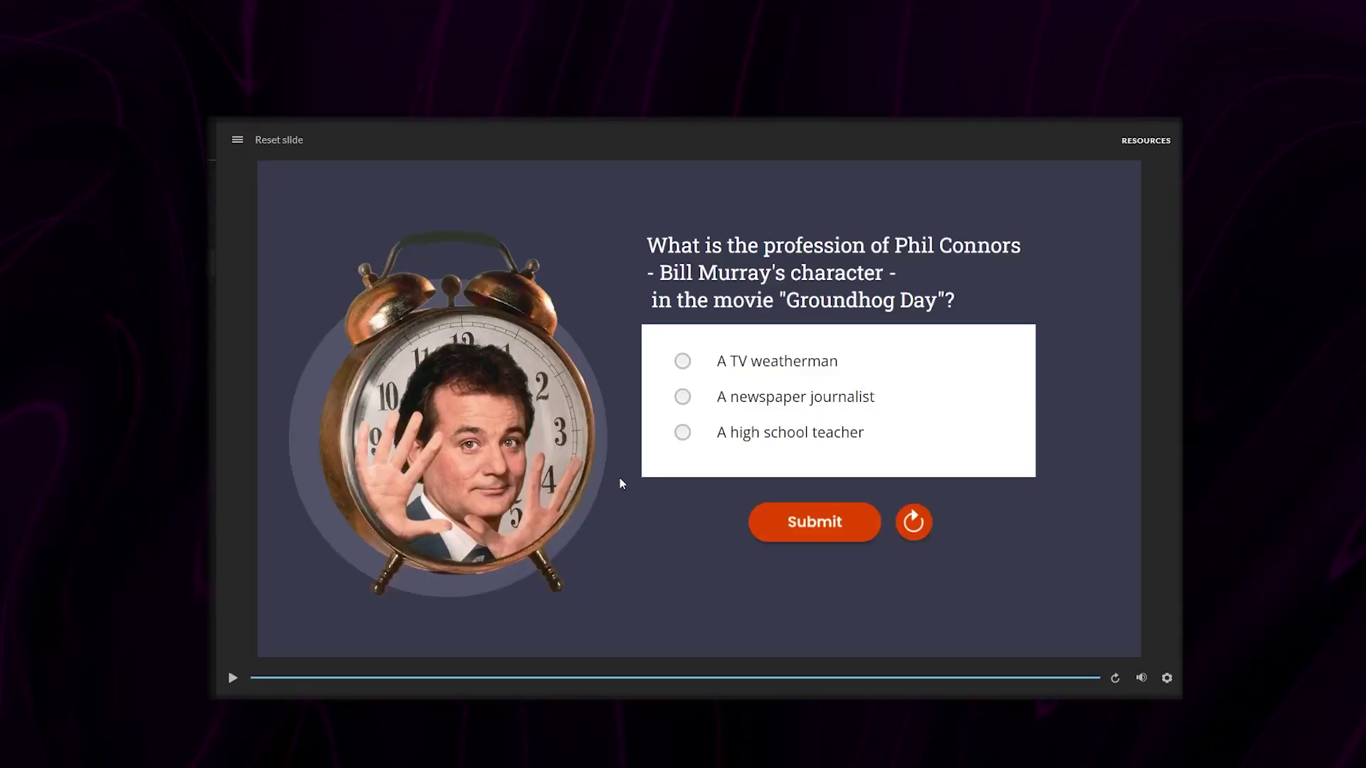
{"action": "left_click", "coordinate": [718, 441]}
- Submit A high school teacher repeatedly with Try Again between tries; answer order stays fixed
{"action": "left_click", "coordinate": [858, 535]}
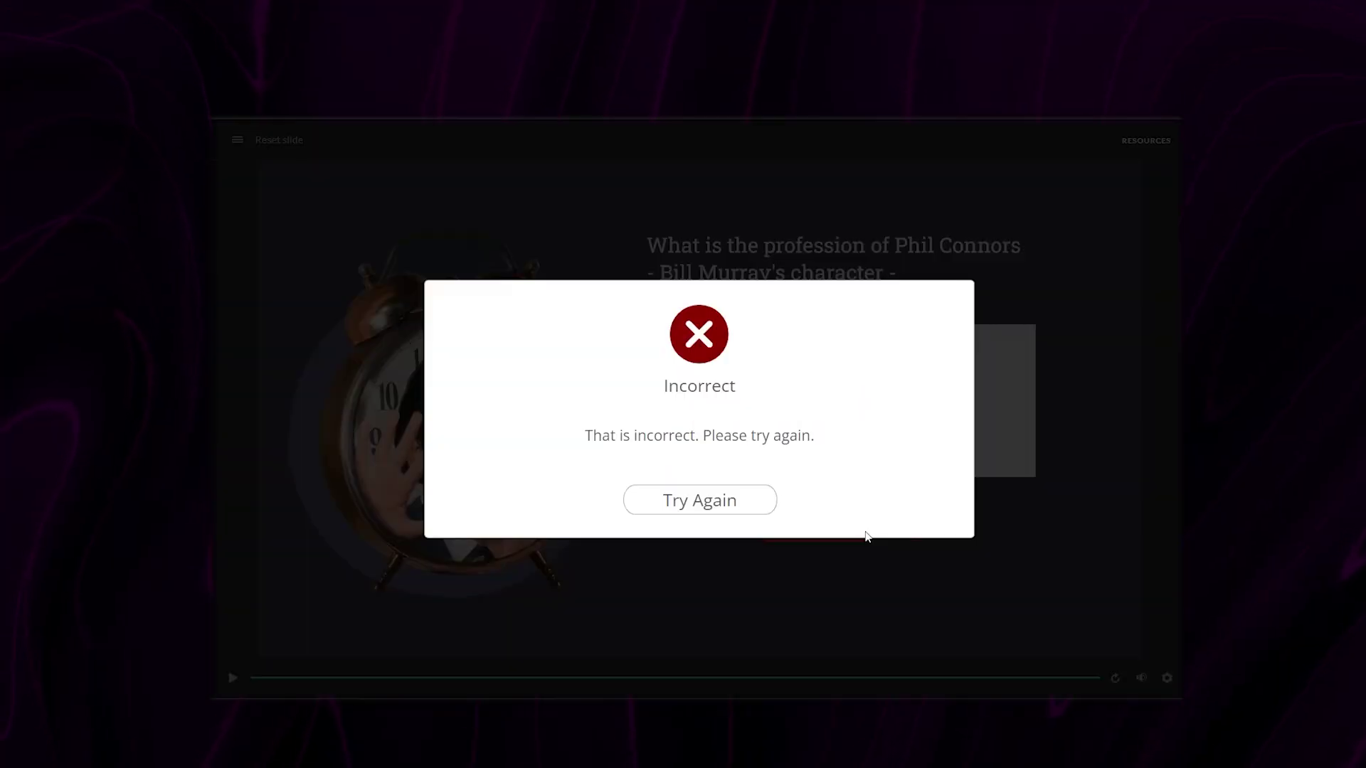
{"action": "left_click", "coordinate": [724, 511]}
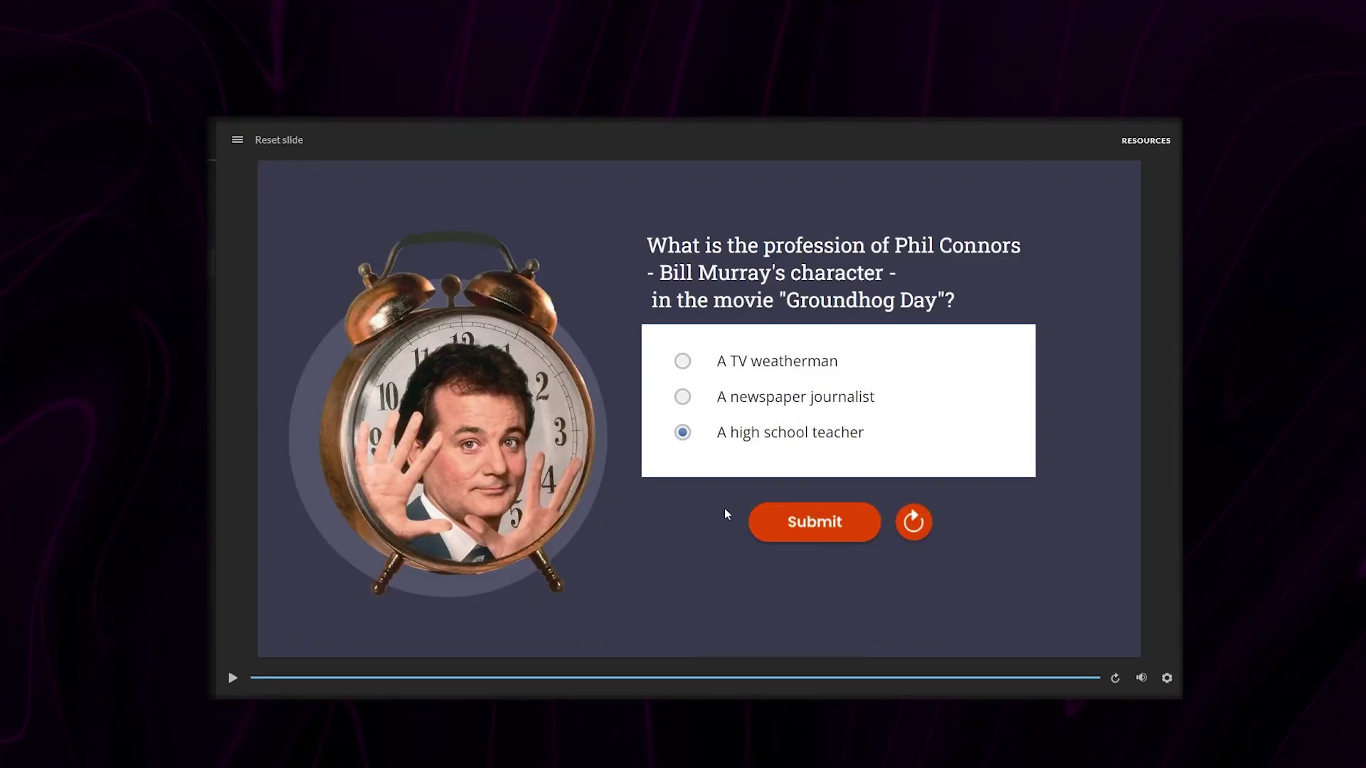
{"action": "left_click", "coordinate": [812, 521]}
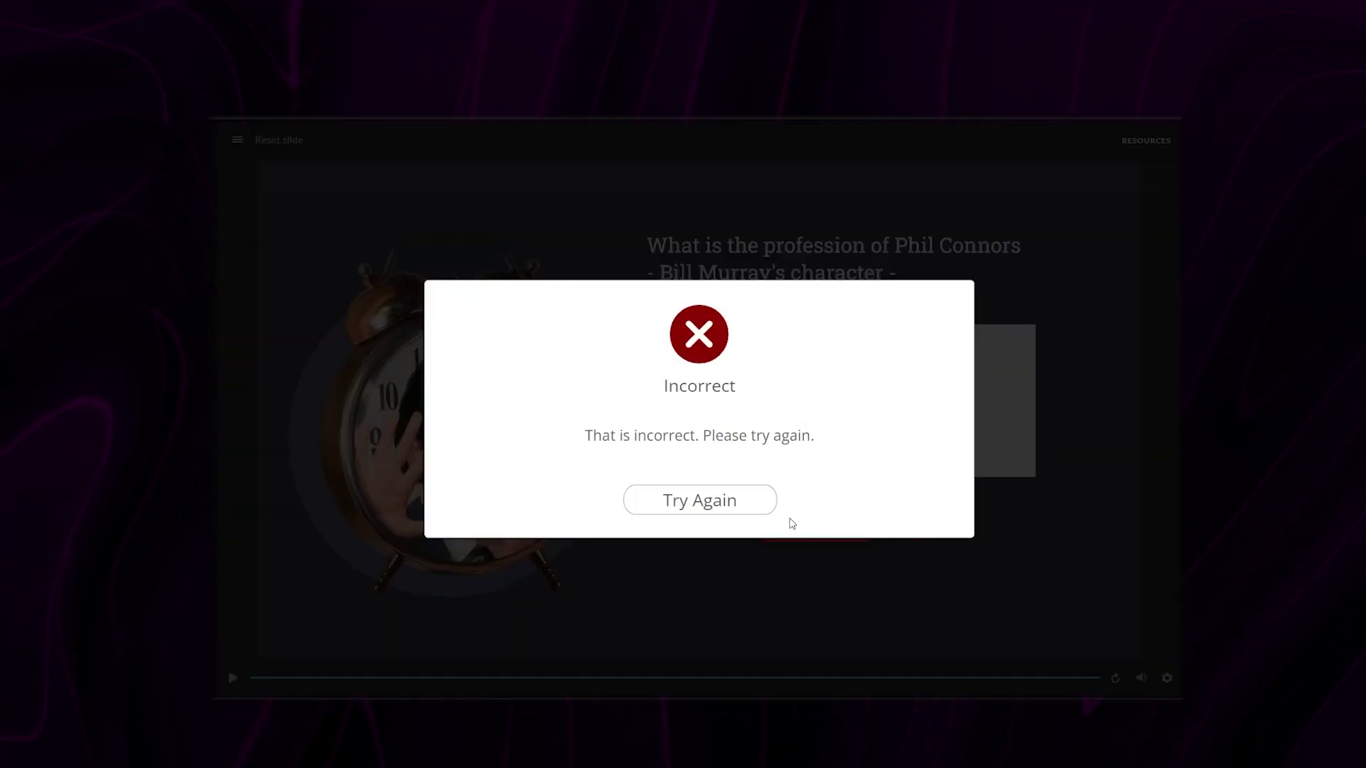
{"action": "left_click", "coordinate": [766, 510]}
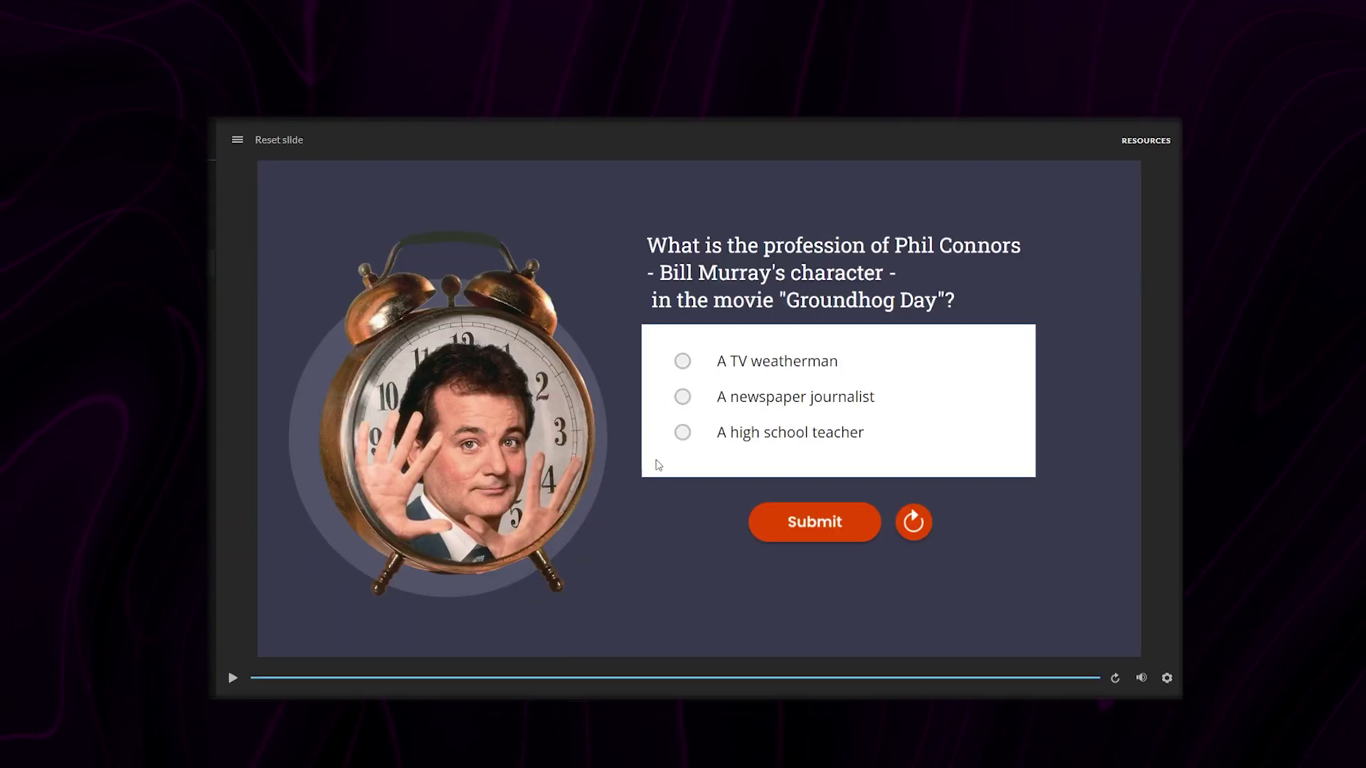
{"action": "left_click", "coordinate": [703, 436]}
{"action": "left_click", "coordinate": [853, 527]}
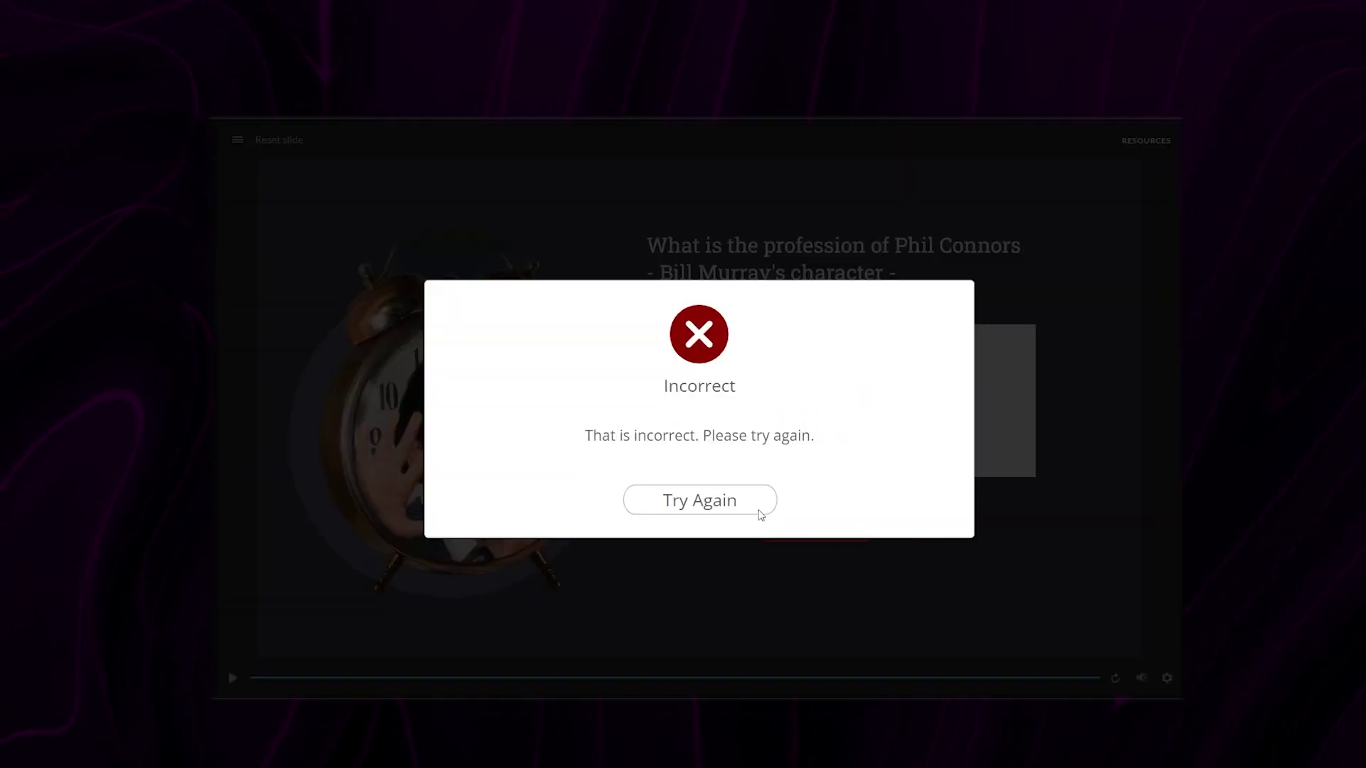
{"action": "left_click", "coordinate": [725, 514]}
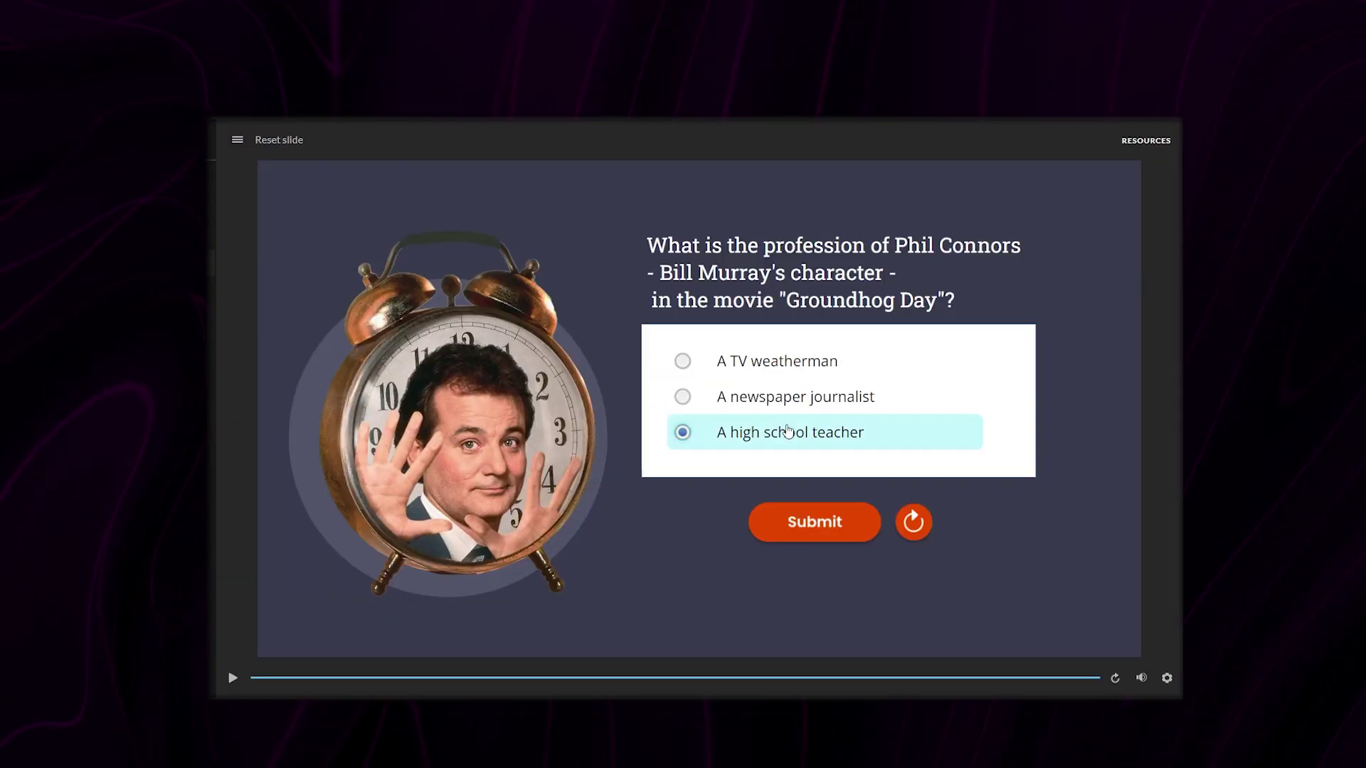
{"action": "left_click", "coordinate": [812, 522]}
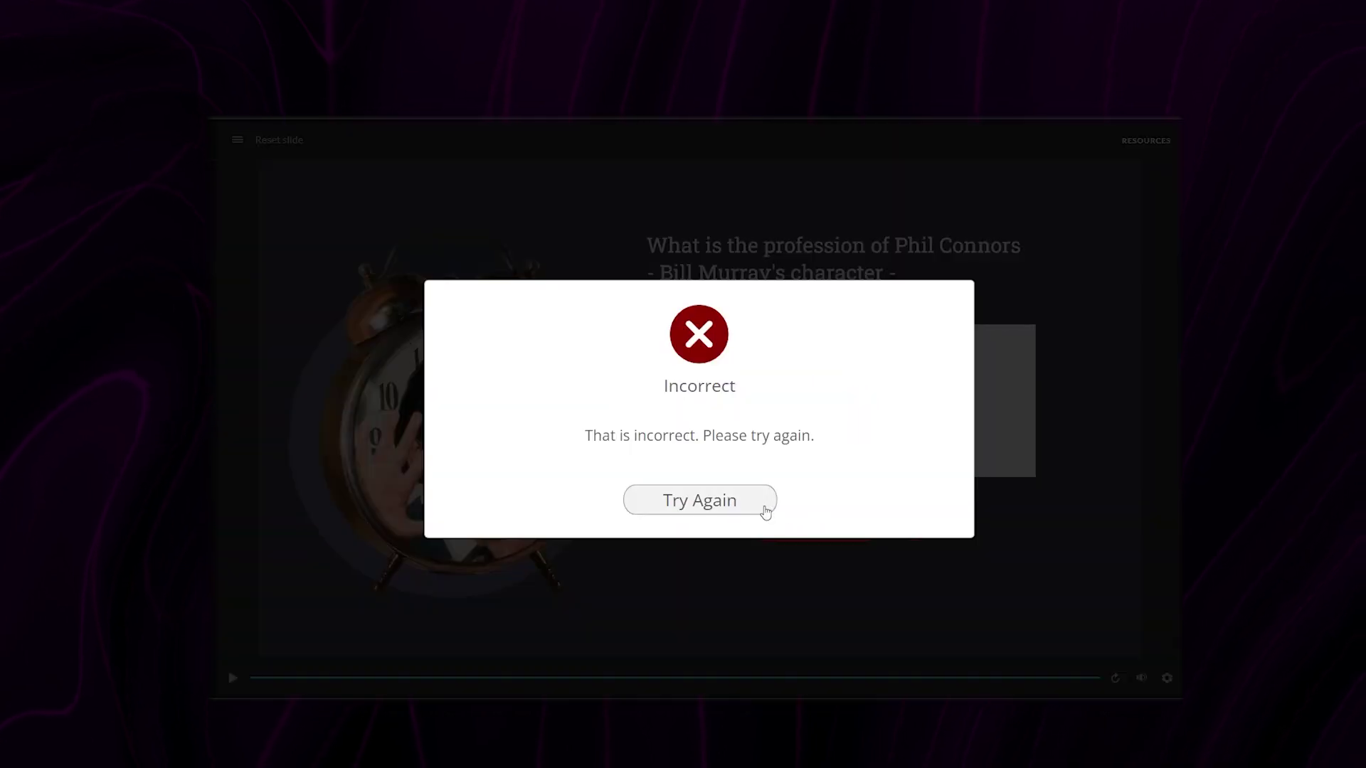
{"action": "left_click", "coordinate": [761, 509]}
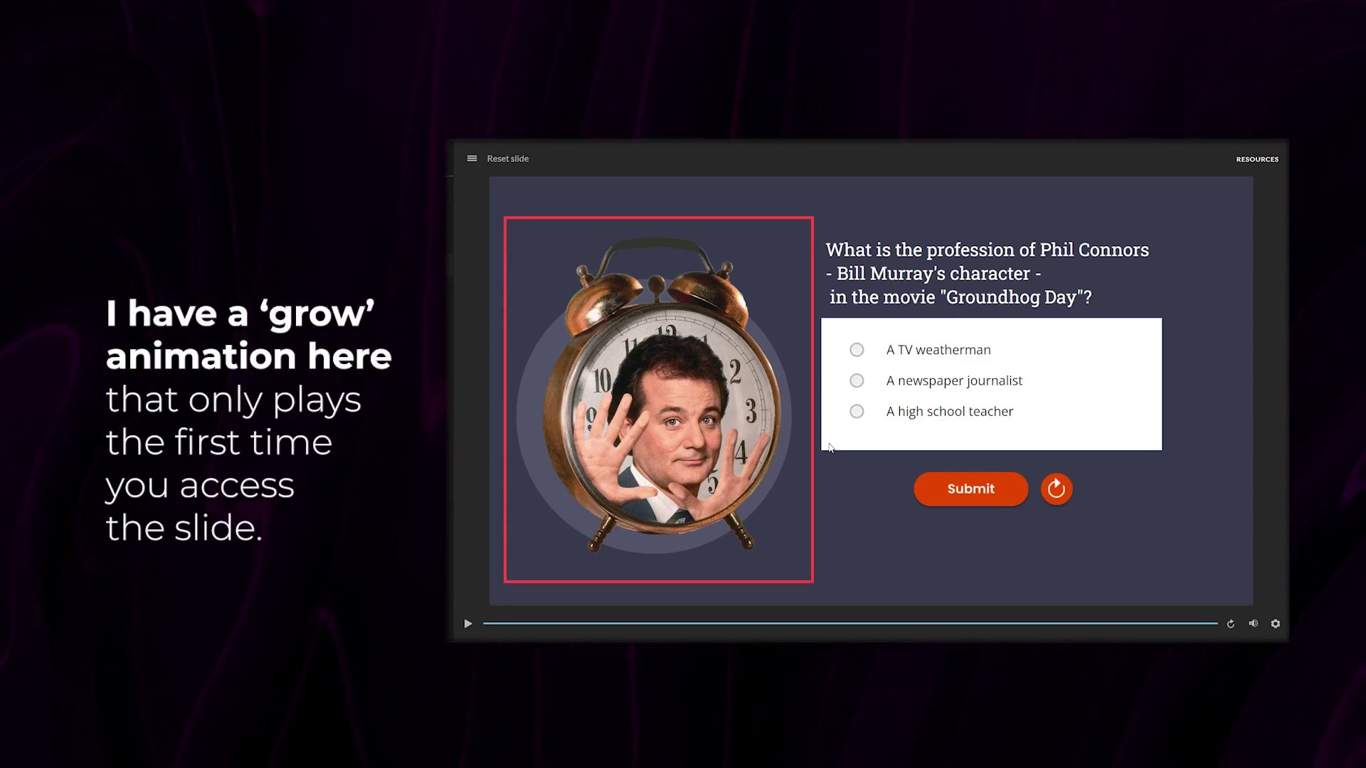
{"action": "left_click", "coordinate": [861, 413]}
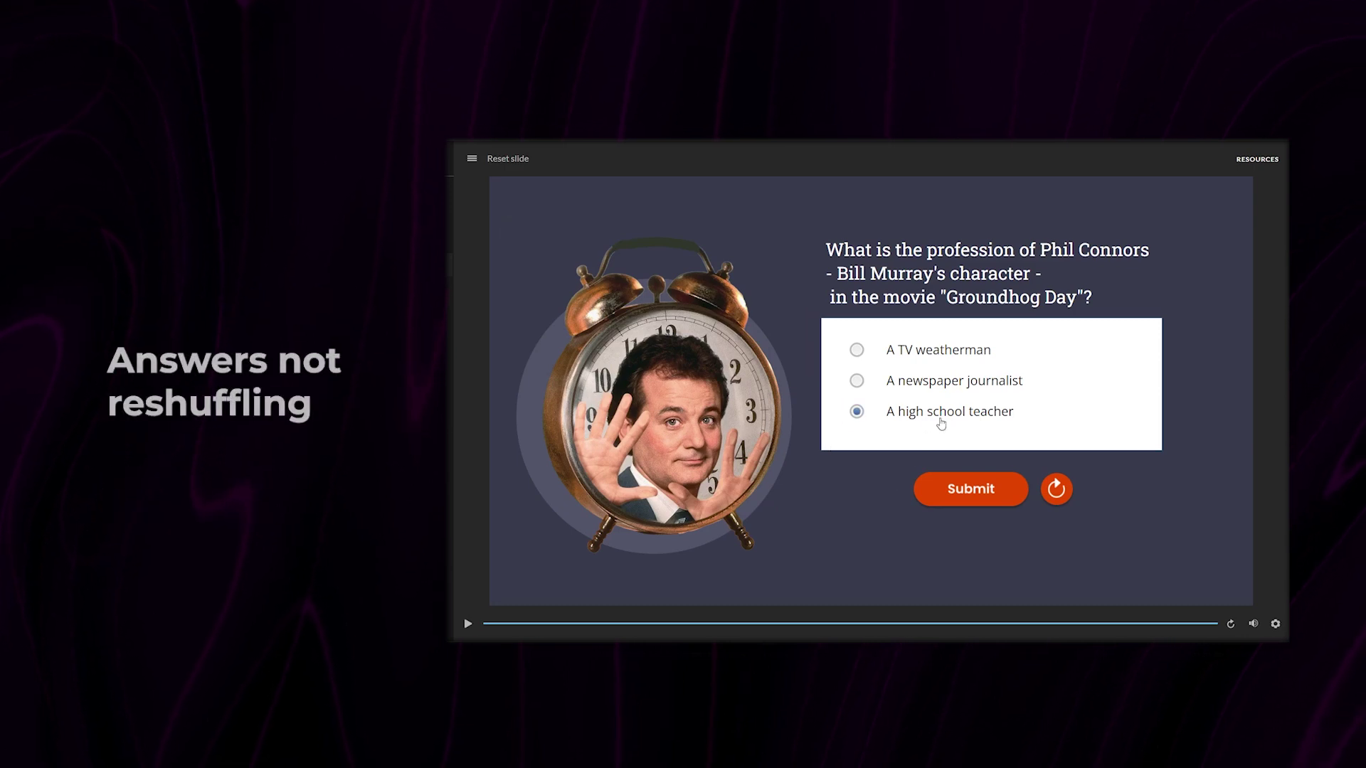
{"action": "left_click", "coordinate": [967, 489]}
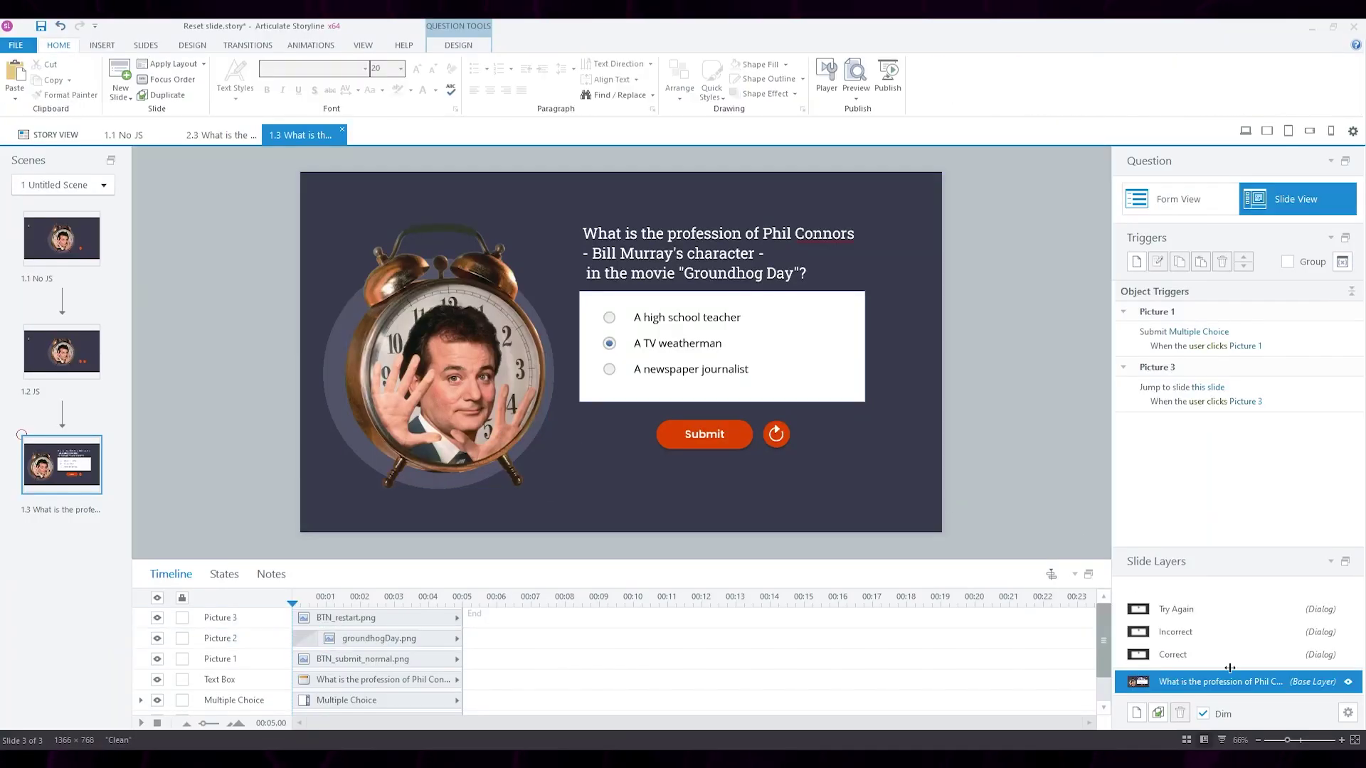
- Check the slide's properties and replay the slide from the start four times
{"action": "left_click", "coordinate": [1345, 717]}
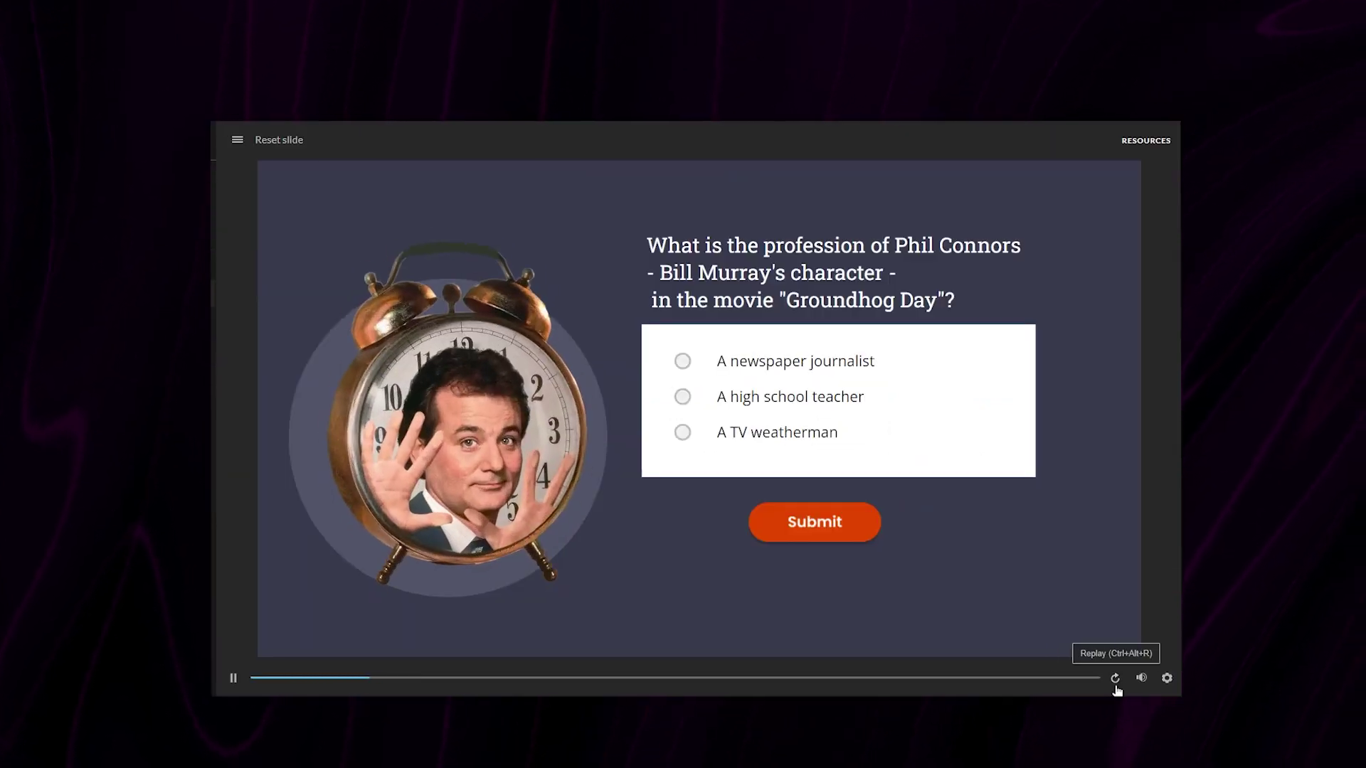
{"action": "left_click", "coordinate": [1115, 677]}
{"action": "left_click", "coordinate": [1115, 678]}
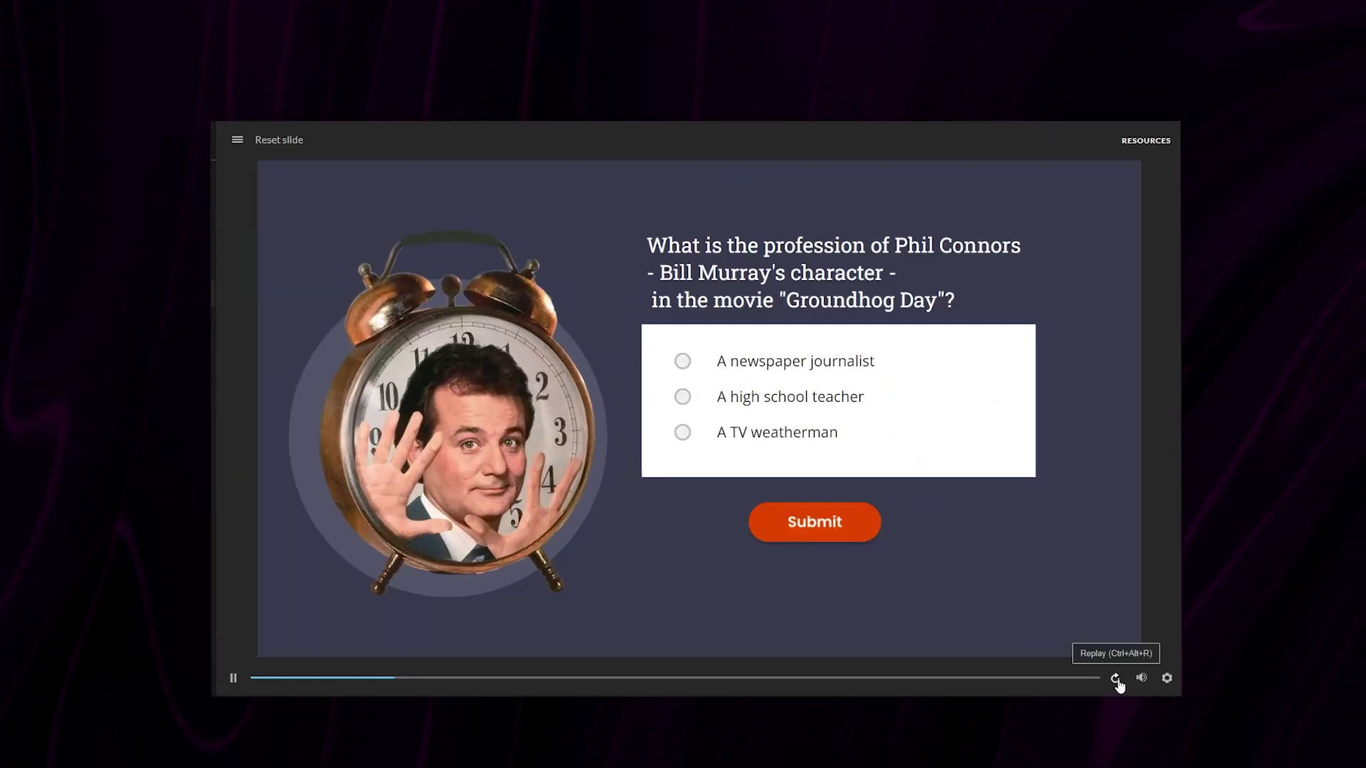
{"action": "left_click", "coordinate": [1116, 678]}
{"action": "left_click", "coordinate": [1115, 678]}
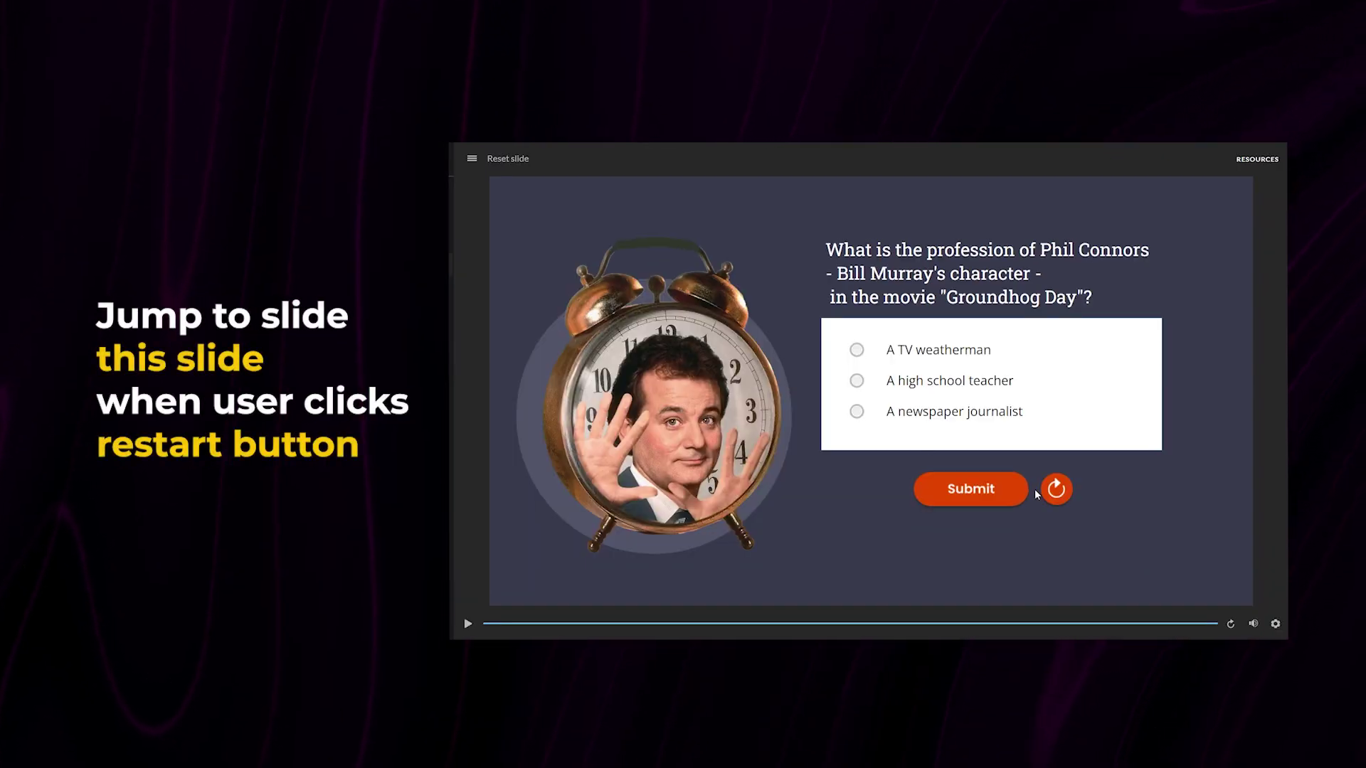
- Alternate selecting A TV weatherman or A high school teacher with restarts, confirming answers clear and reshuffle
{"action": "left_click", "coordinate": [1059, 493]}
{"action": "left_click", "coordinate": [982, 423]}
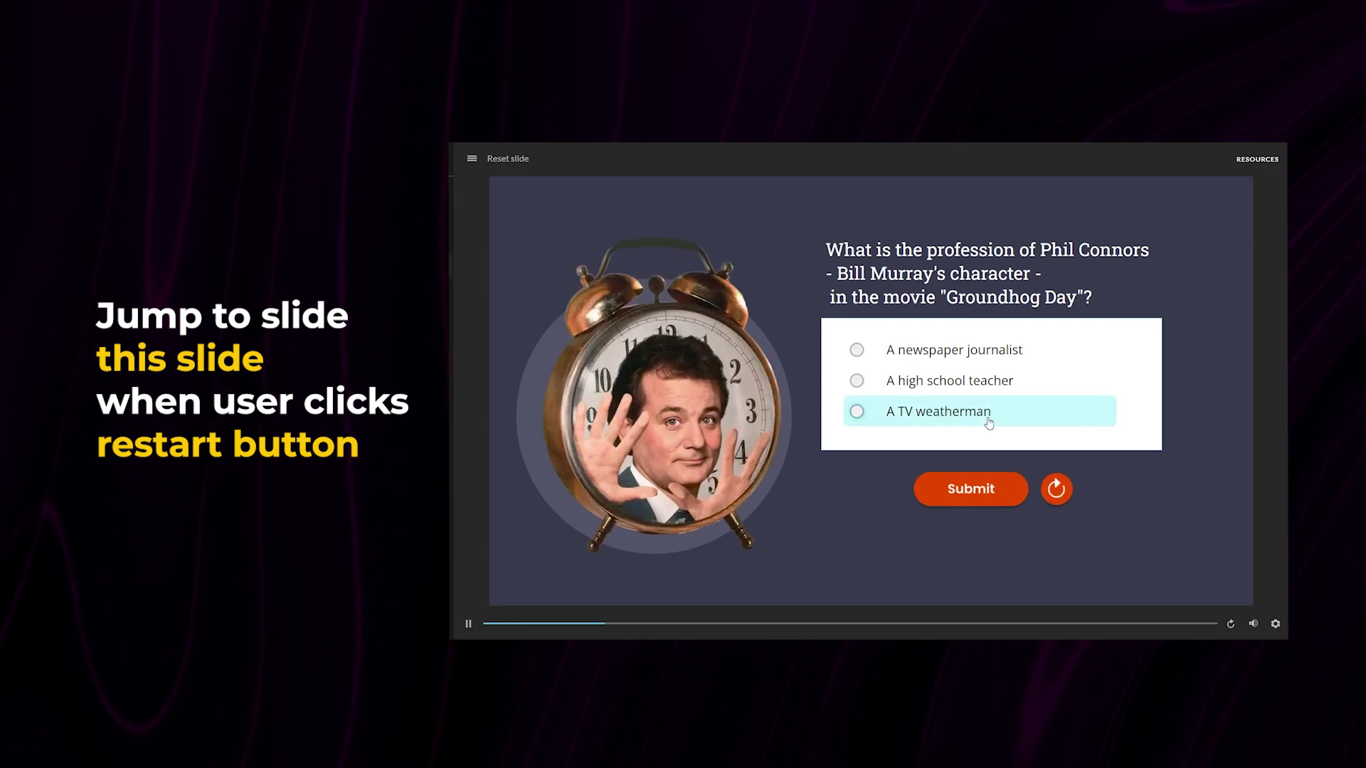
{"action": "left_click", "coordinate": [1057, 490]}
{"action": "left_click", "coordinate": [1057, 490]}
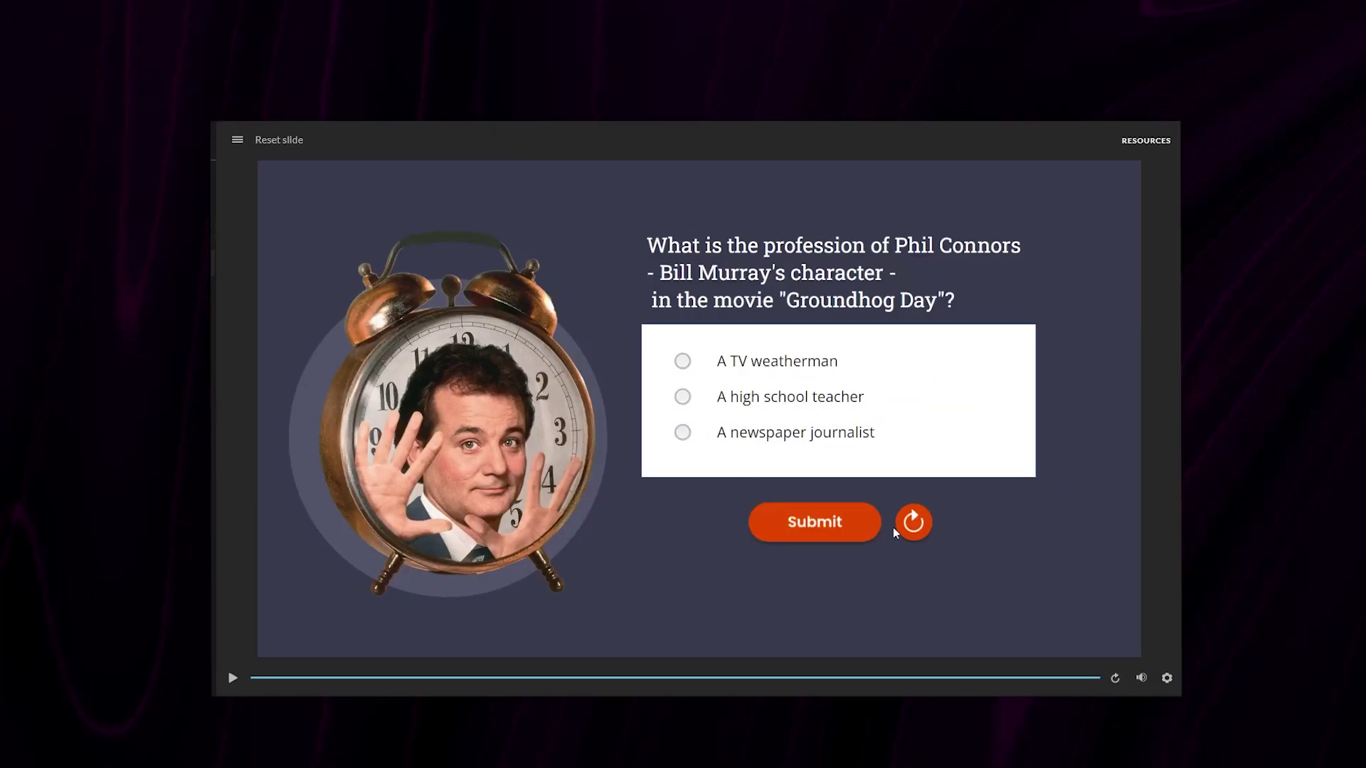
{"action": "left_click", "coordinate": [914, 524]}
{"action": "left_click", "coordinate": [829, 442]}
{"action": "left_click", "coordinate": [913, 522]}
{"action": "left_click", "coordinate": [790, 432]}
{"action": "left_click", "coordinate": [913, 521]}
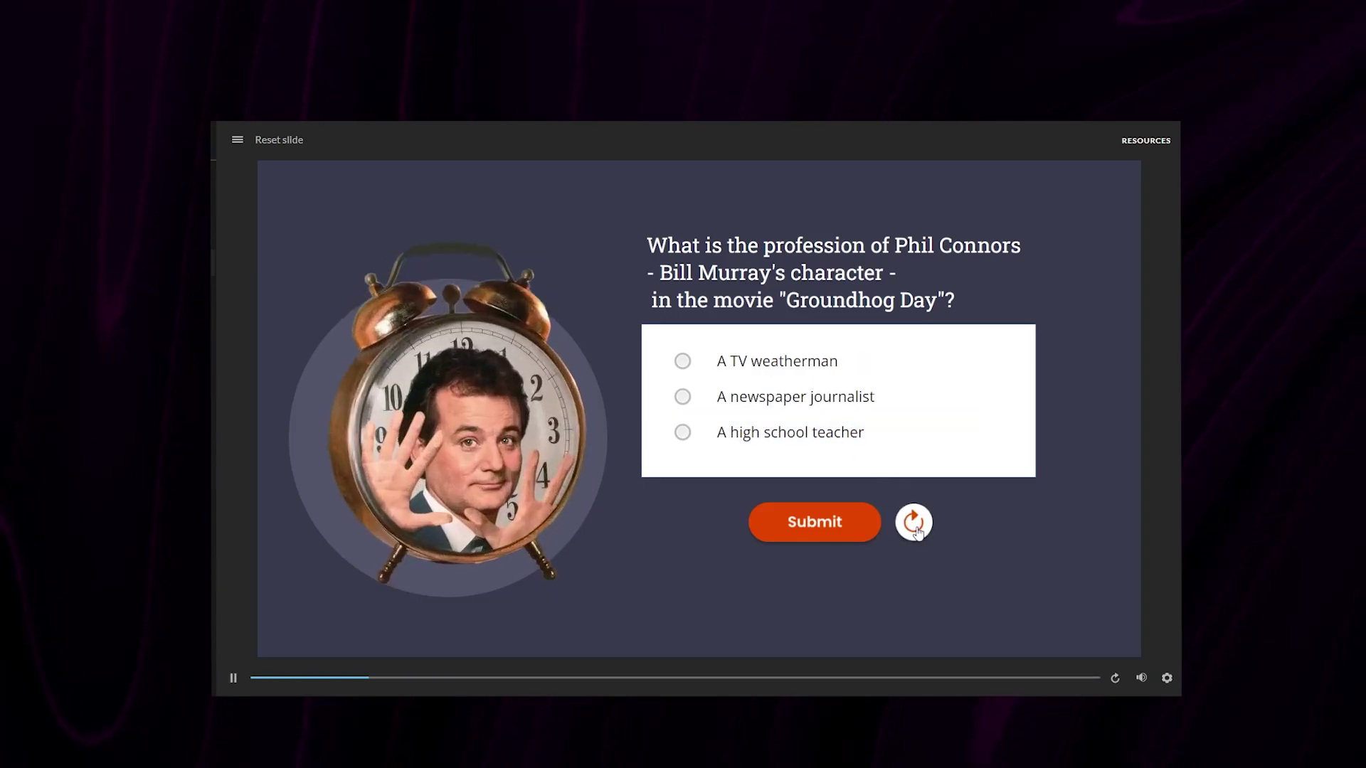
{"action": "left_click", "coordinate": [790, 432]}
{"action": "left_click", "coordinate": [913, 521]}
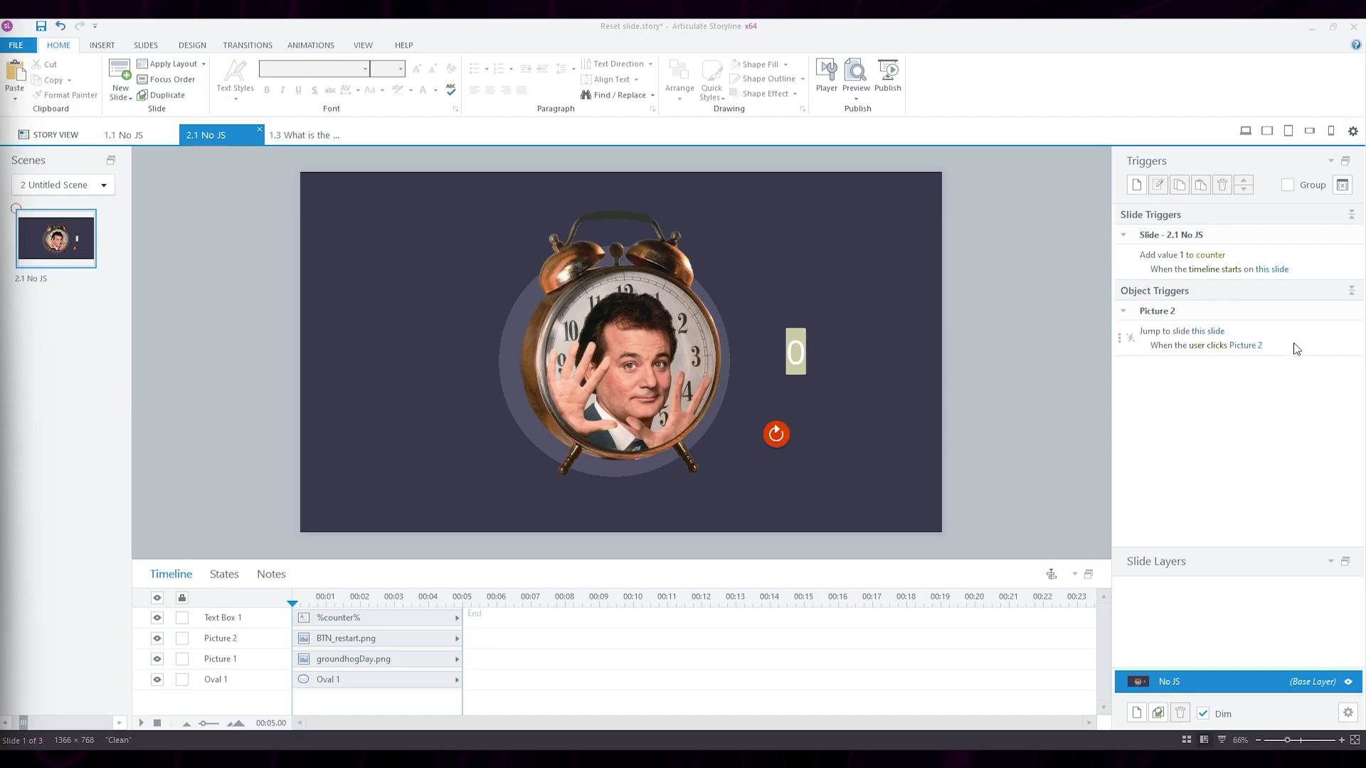
- Check the No JS slide's properties show Reset to initial state, then cancel
{"action": "left_click", "coordinate": [1347, 712]}
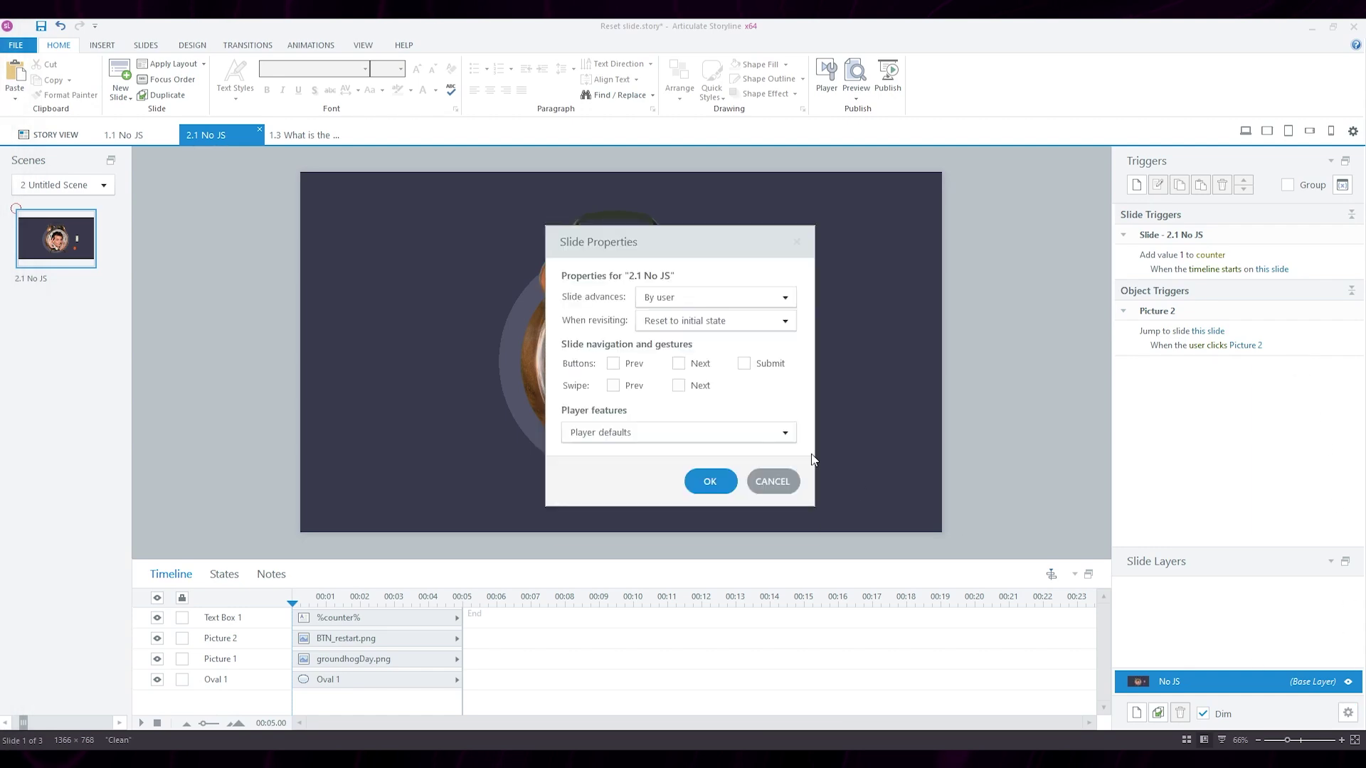
{"action": "left_click", "coordinate": [772, 481]}
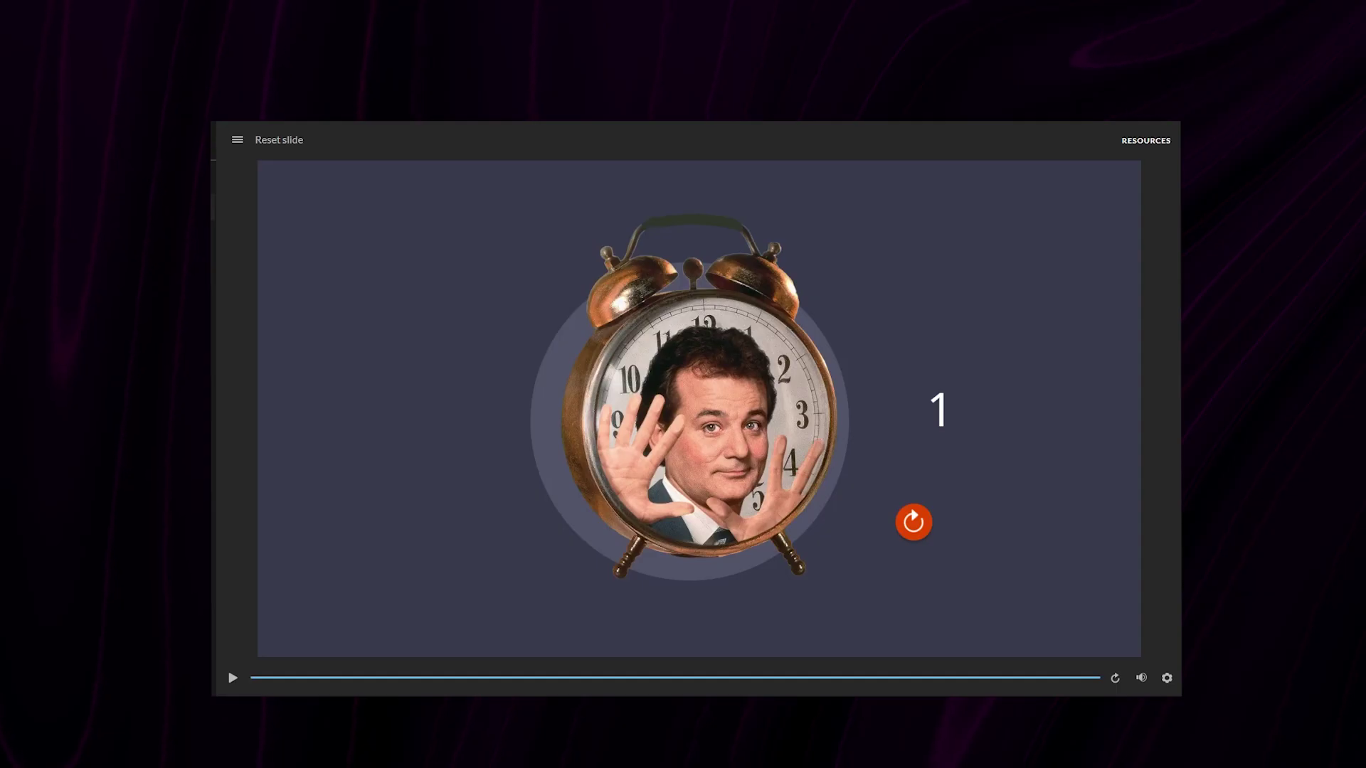
- Replay the published No JS slide ten times, raising its counter each time
{"action": "left_click", "coordinate": [913, 523]}
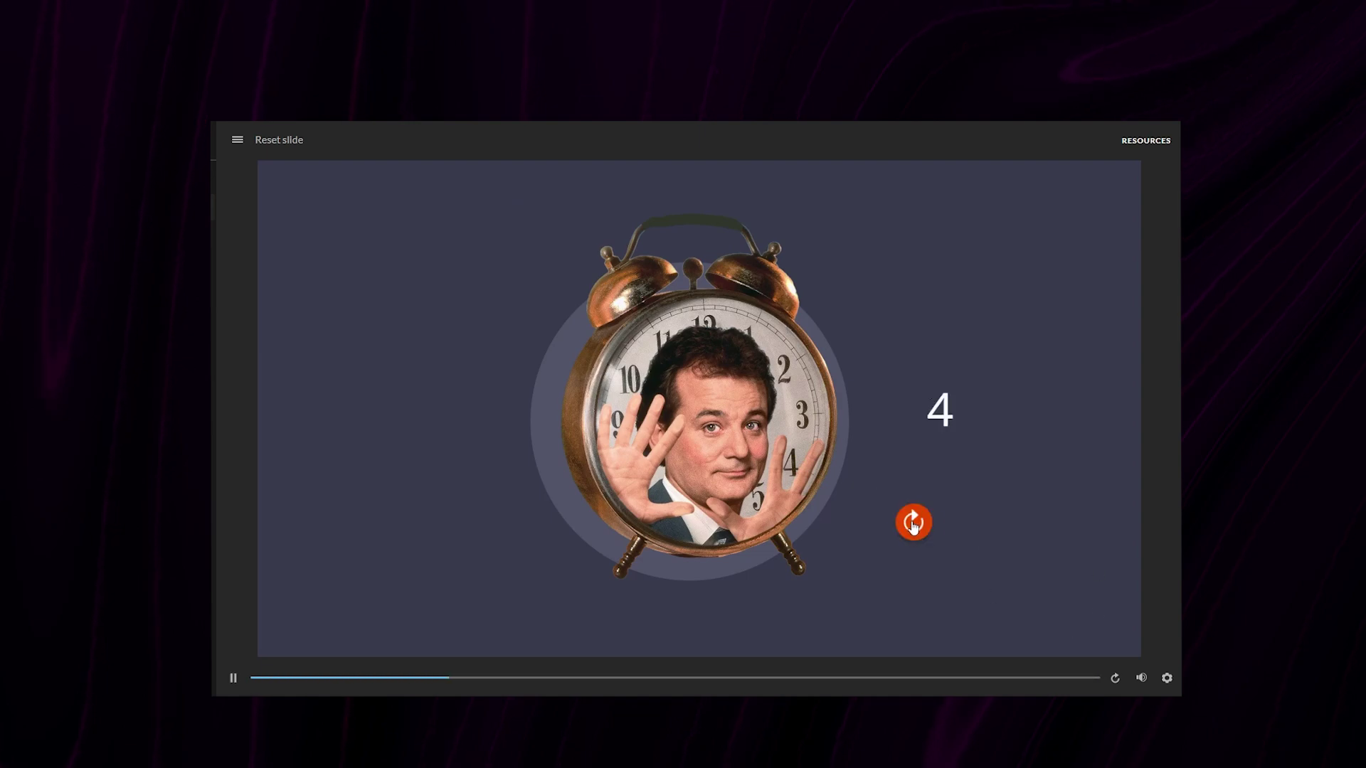
{"action": "left_click", "coordinate": [913, 524]}
{"action": "left_click", "coordinate": [913, 525]}
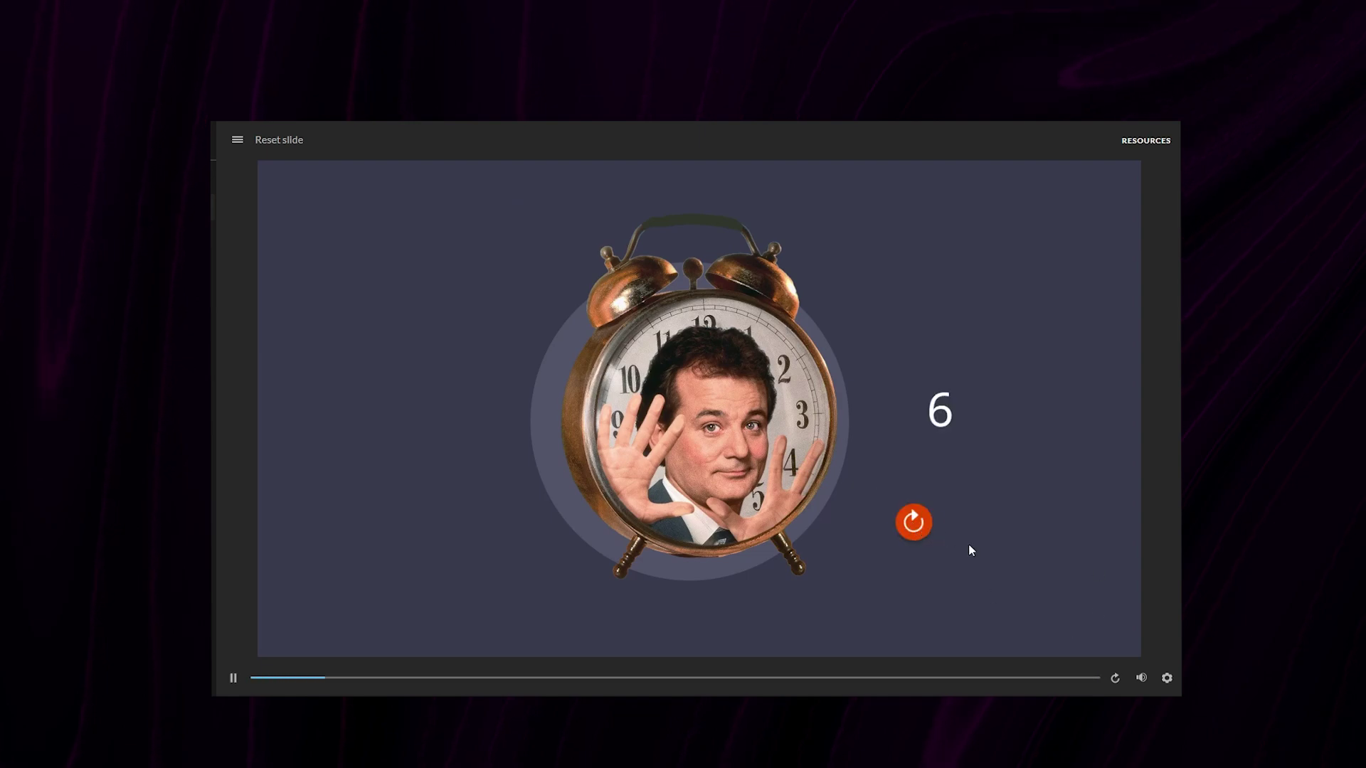
{"action": "left_click", "coordinate": [913, 524]}
{"action": "left_click", "coordinate": [914, 524]}
{"action": "left_click", "coordinate": [917, 526]}
{"action": "left_click", "coordinate": [925, 527]}
{"action": "left_click", "coordinate": [925, 528]}
{"action": "left_click", "coordinate": [924, 528]}
{"action": "left_click", "coordinate": [925, 527]}
- Reload the page to reset the counter to 1, then replay eight more times
{"action": "left_click", "coordinate": [278, 139]}
{"action": "left_click", "coordinate": [918, 525]}
{"action": "left_click", "coordinate": [925, 526]}
{"action": "left_click", "coordinate": [924, 526]}
{"action": "left_click", "coordinate": [922, 526]}
{"action": "left_click", "coordinate": [916, 524]}
{"action": "left_click", "coordinate": [916, 524]}
{"action": "left_click", "coordinate": [916, 524]}
{"action": "left_click", "coordinate": [916, 524]}
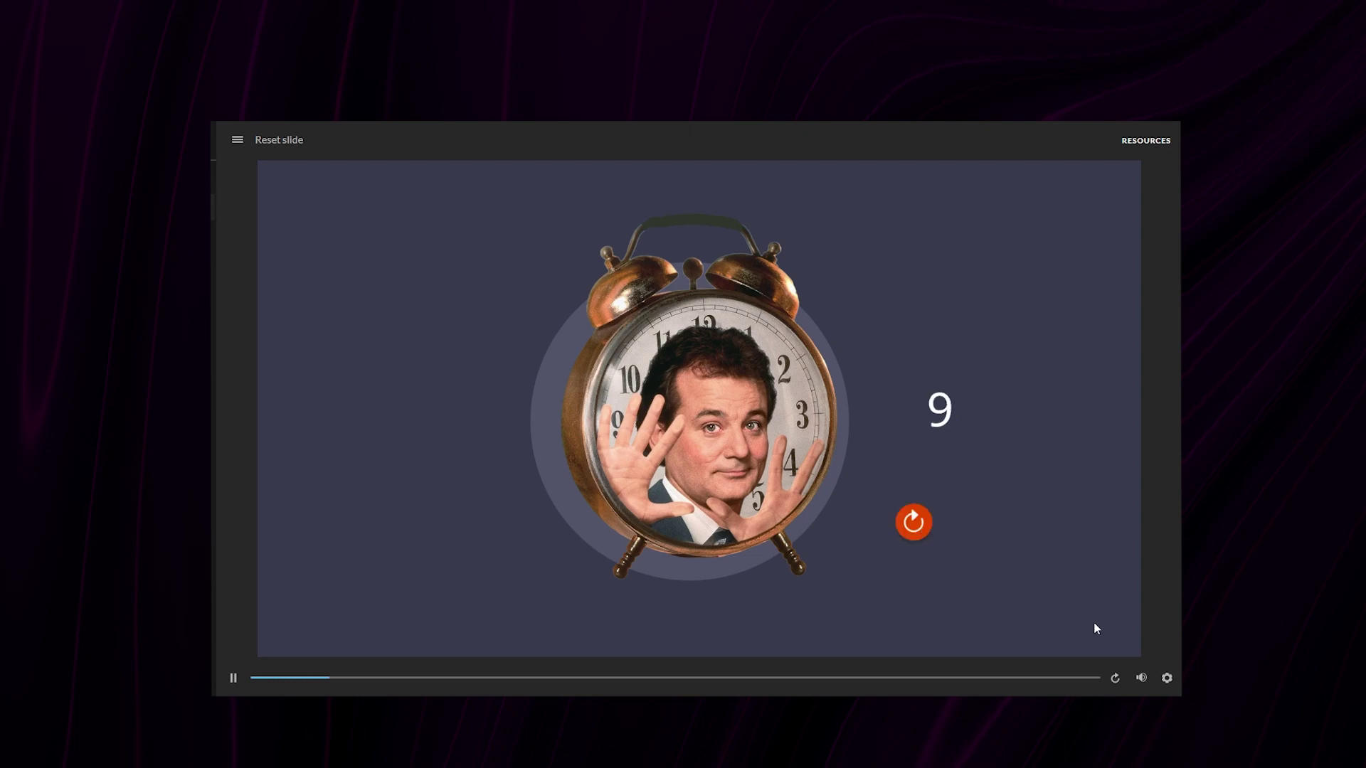
- Keep replaying with the player's Replay button until the counter reaches 25
{"action": "left_click", "coordinate": [1115, 679]}
{"action": "left_click", "coordinate": [1116, 681]}
{"action": "left_click", "coordinate": [1115, 681]}
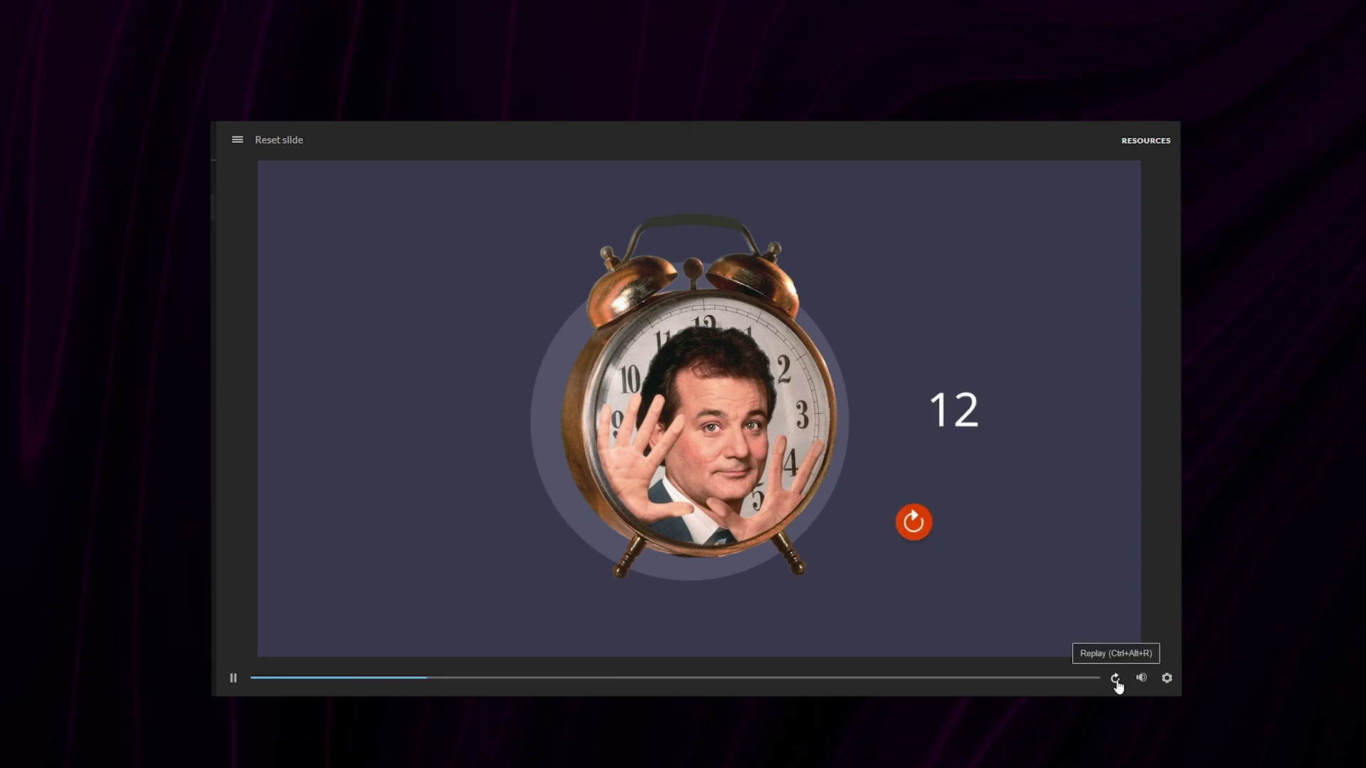
{"action": "left_click", "coordinate": [1116, 681]}
{"action": "left_click", "coordinate": [1116, 681]}
{"action": "left_click", "coordinate": [1116, 682]}
{"action": "triple_click", "coordinate": [1116, 681]}
{"action": "triple_click", "coordinate": [1116, 682]}
{"action": "triple_click", "coordinate": [1116, 681]}
{"action": "left_click", "coordinate": [1116, 681]}
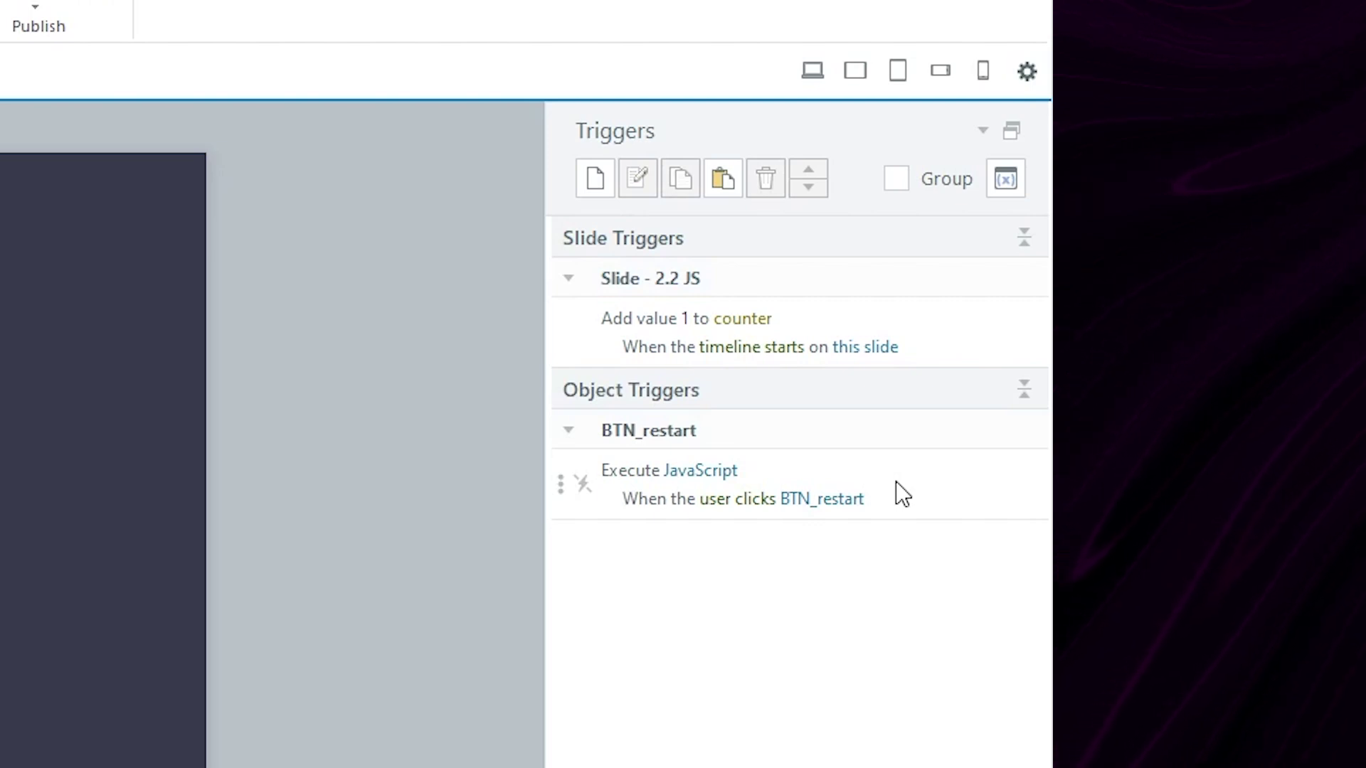
- Open the Execute JavaScript restart trigger to view its location.reload() code
{"action": "left_click", "coordinate": [726, 475]}
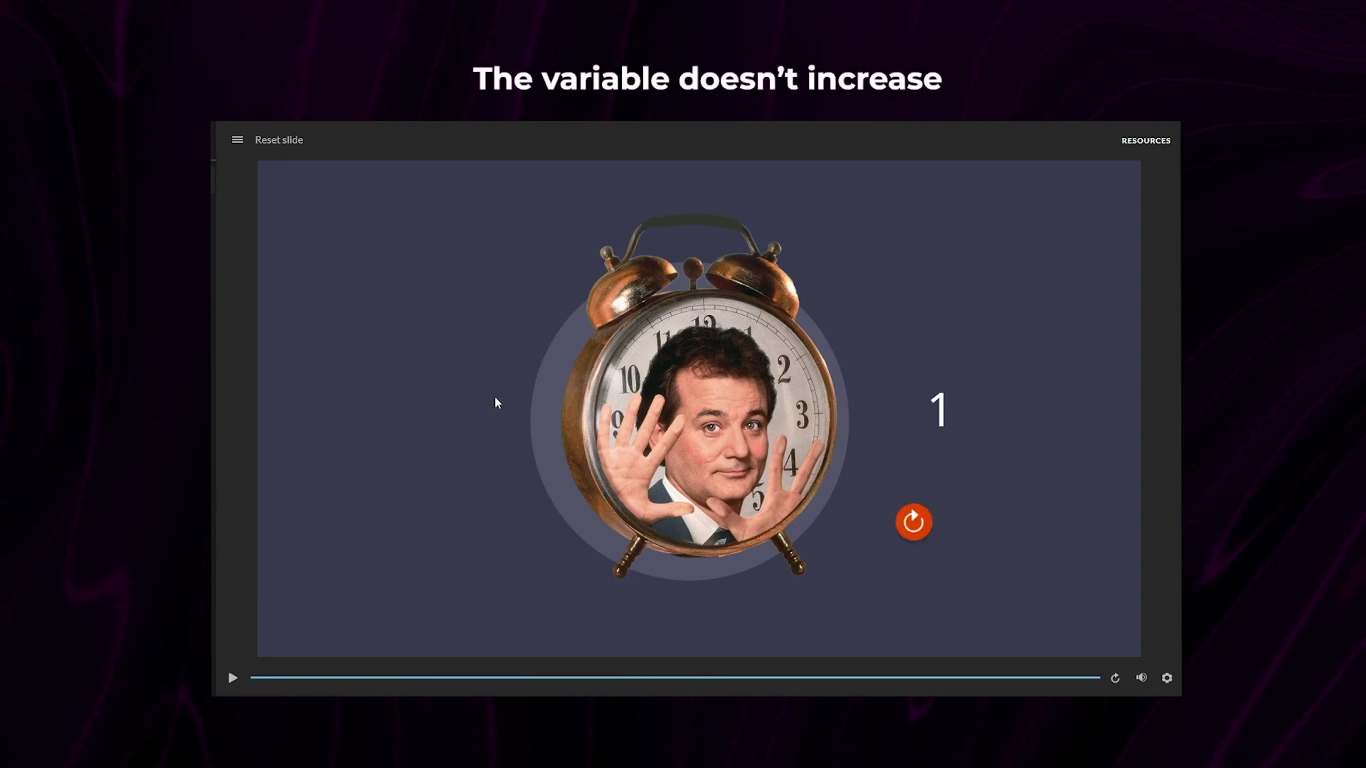
- Restart the published JS slide; the page reload keeps the counter at 1
{"action": "left_click", "coordinate": [914, 523]}
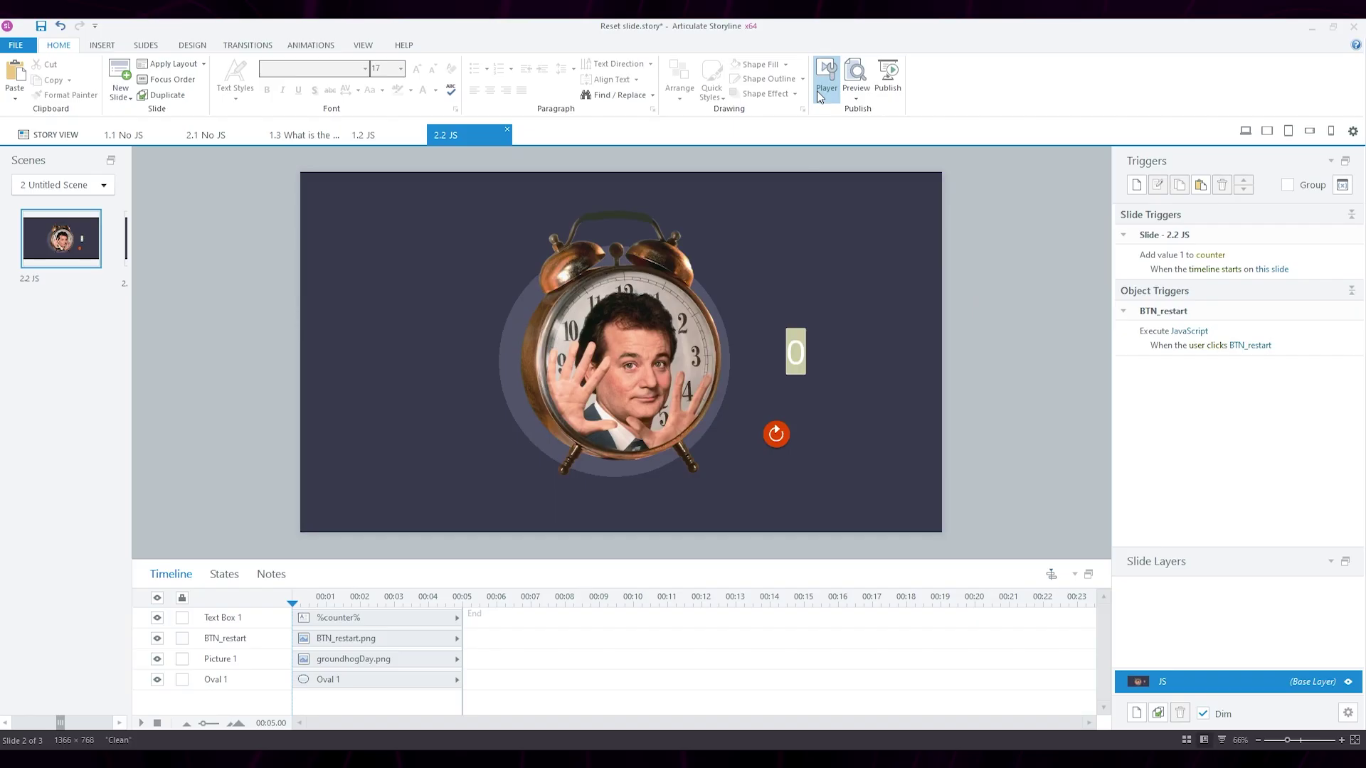
- In Player Properties > Other, expand the On restart resume dropdown, currently Never resume
{"action": "left_click", "coordinate": [826, 69]}
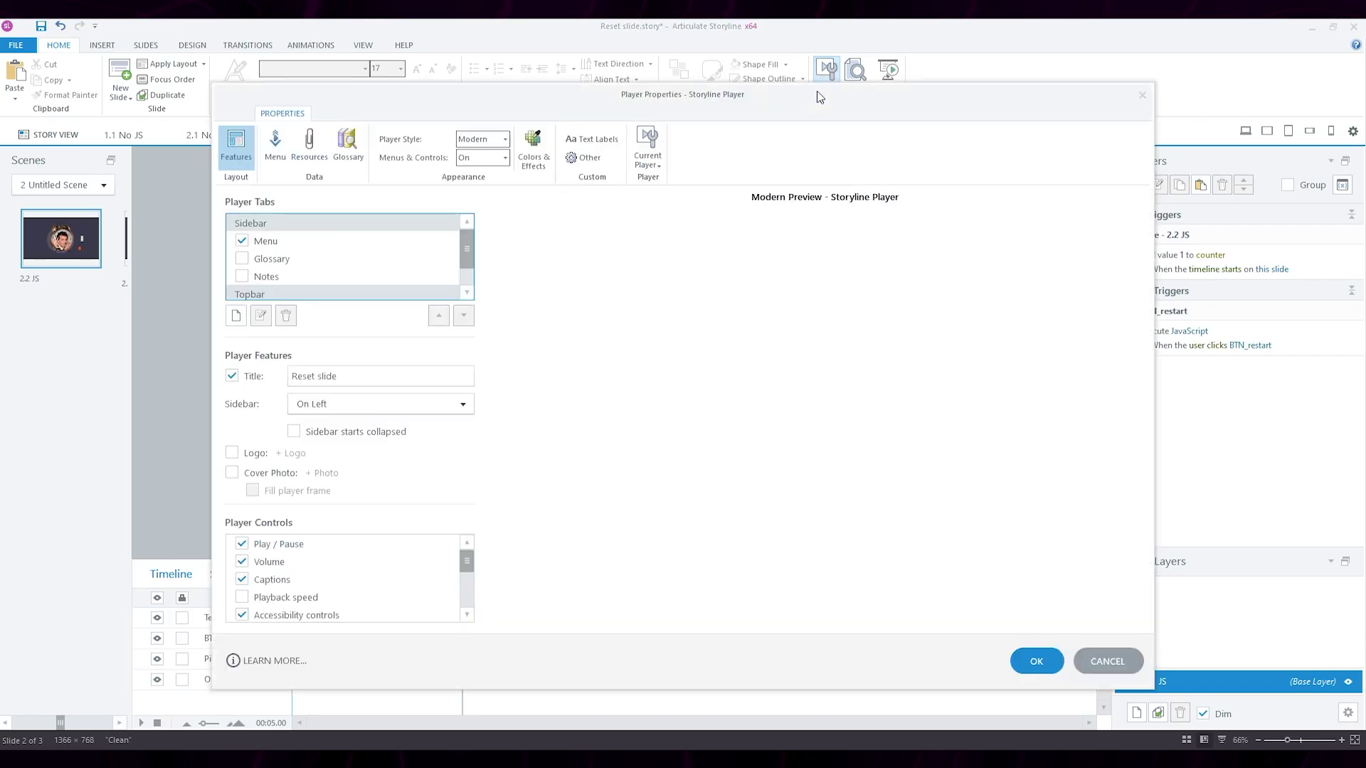
{"action": "left_click", "coordinate": [589, 158]}
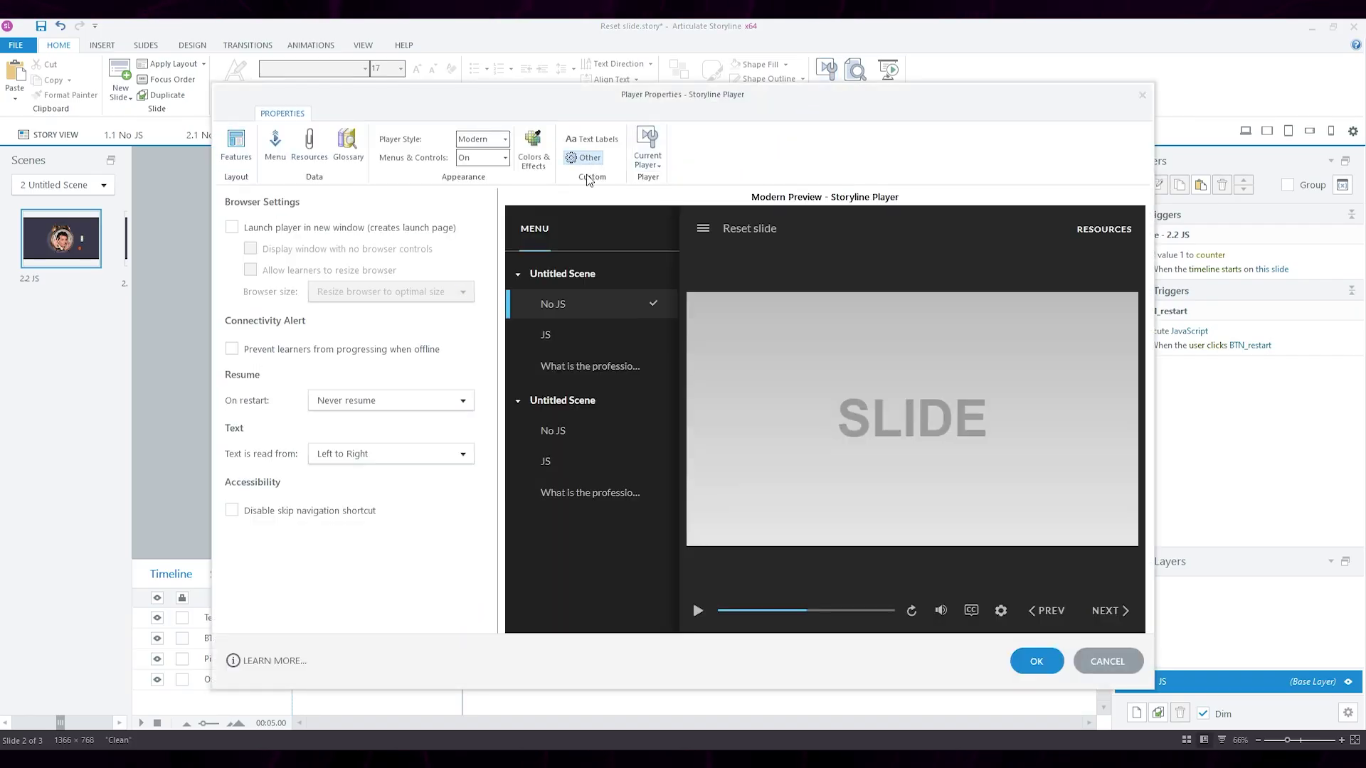
{"action": "left_click", "coordinate": [436, 402]}
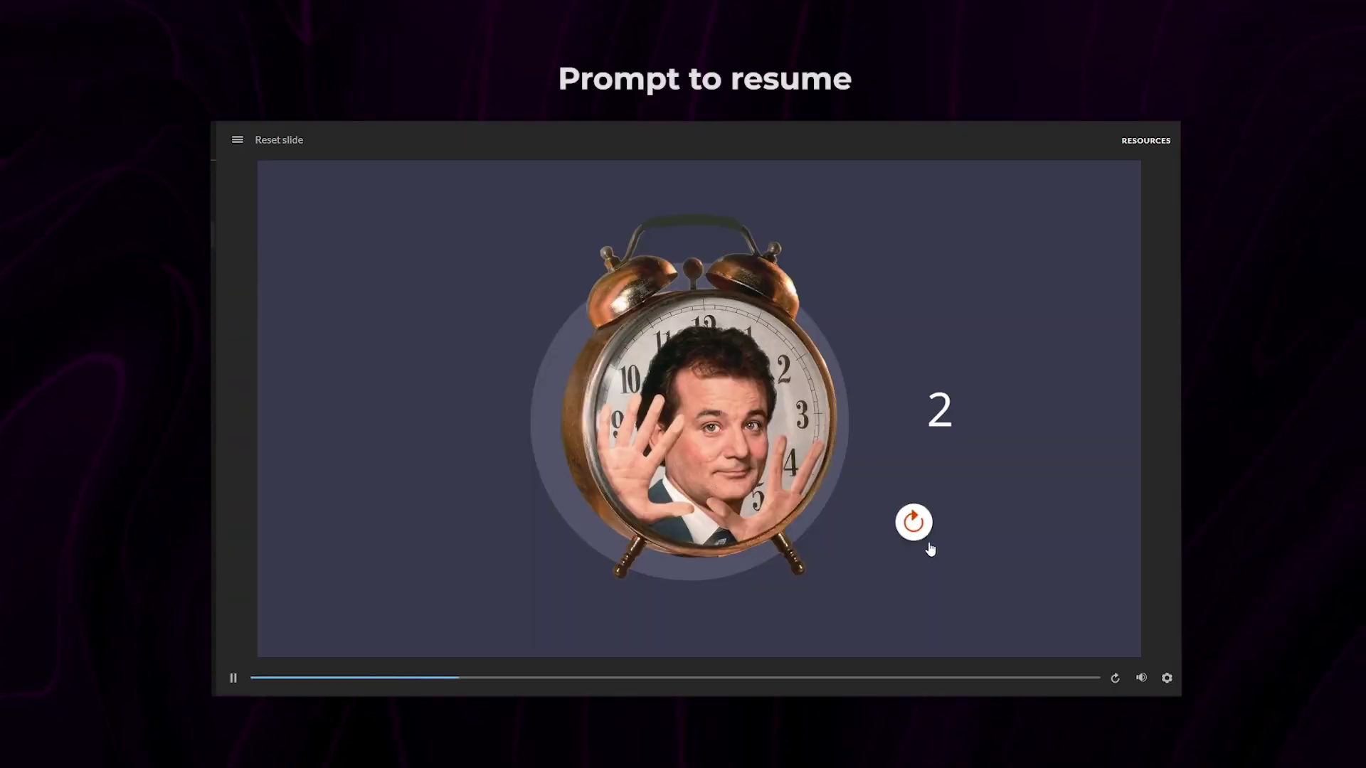
- Restart and resume under Prompt to resume, then restart the slide repeatedly under Always resume
{"action": "left_click", "coordinate": [924, 542]}
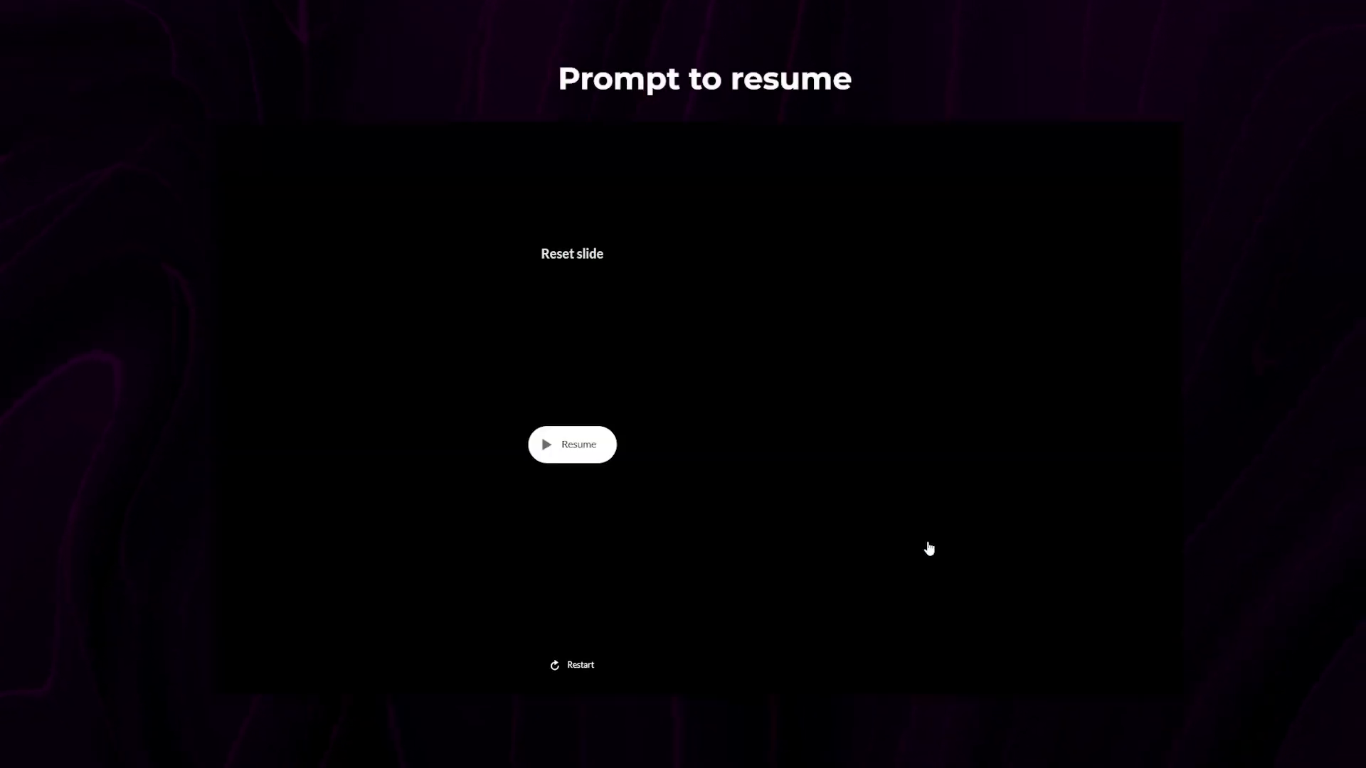
{"action": "left_click", "coordinate": [604, 459]}
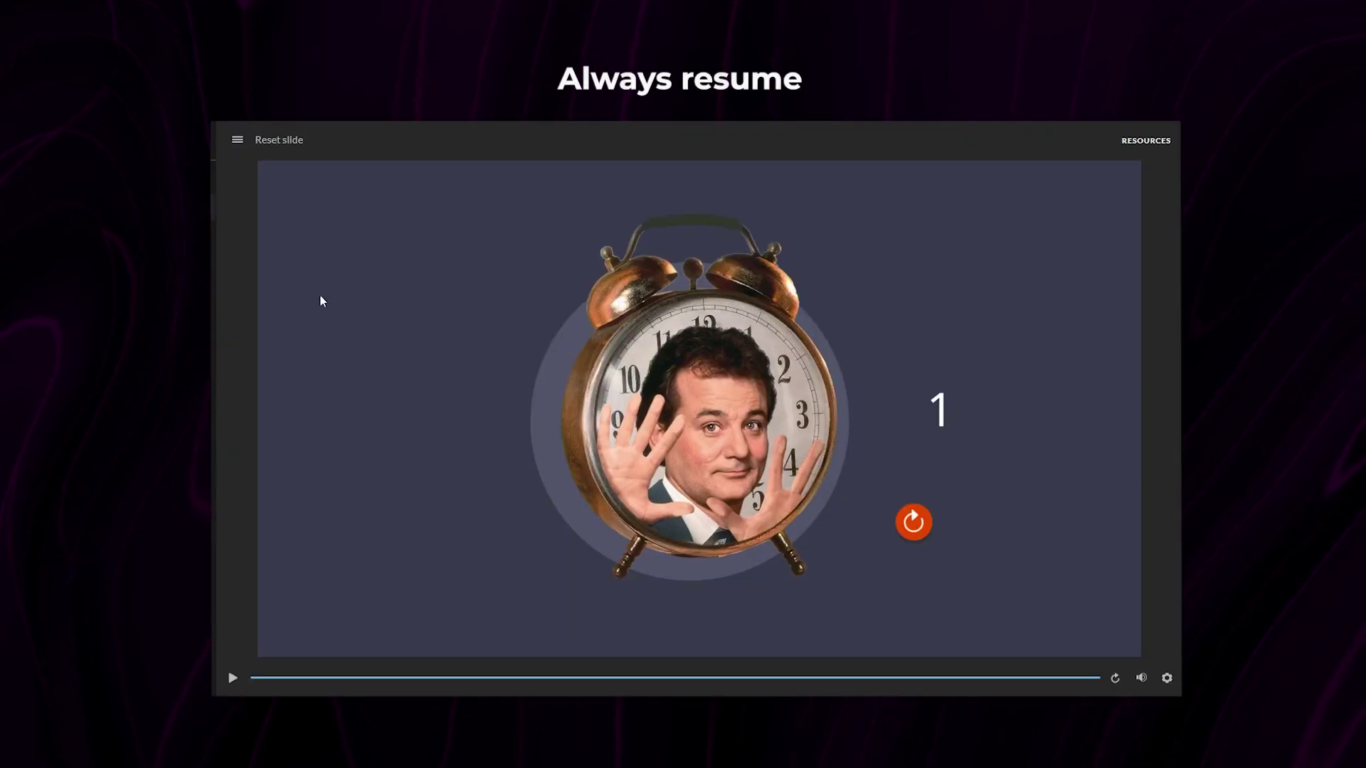
{"action": "left_click", "coordinate": [928, 539]}
{"action": "left_click", "coordinate": [928, 539]}
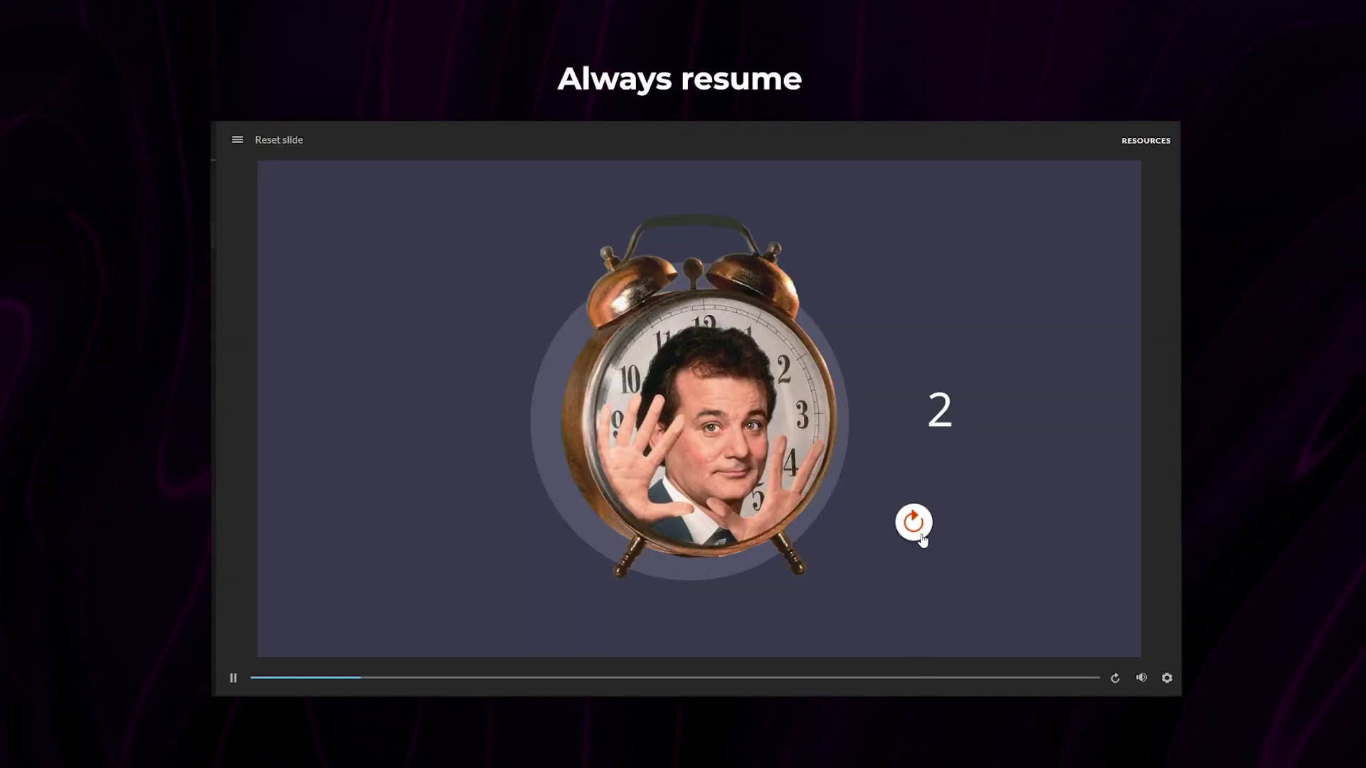
{"action": "left_click", "coordinate": [922, 538]}
{"action": "left_click", "coordinate": [921, 538]}
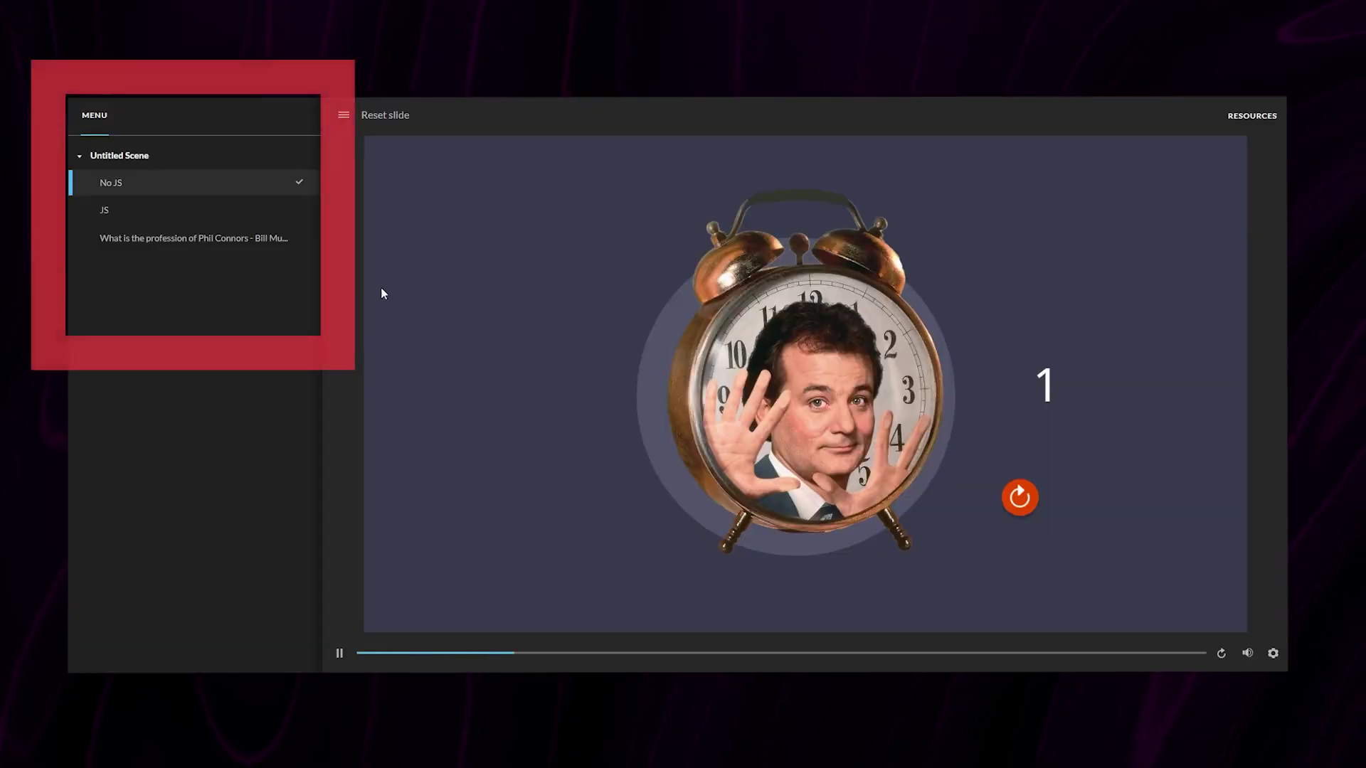
- Jump to the JS slide from the course menu, restart back to No JS, and return to JS
{"action": "left_click", "coordinate": [241, 217]}
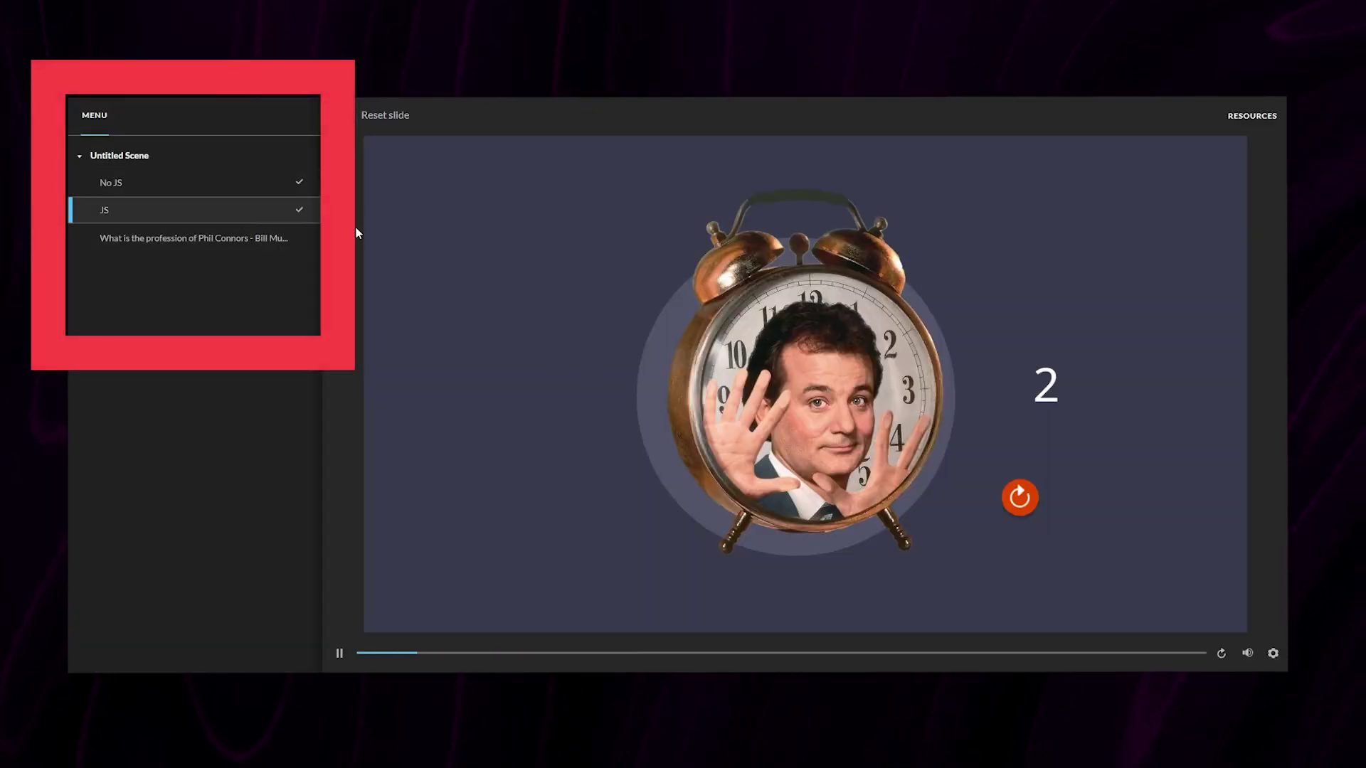
{"action": "left_click", "coordinate": [1028, 502]}
{"action": "left_click", "coordinate": [249, 213]}
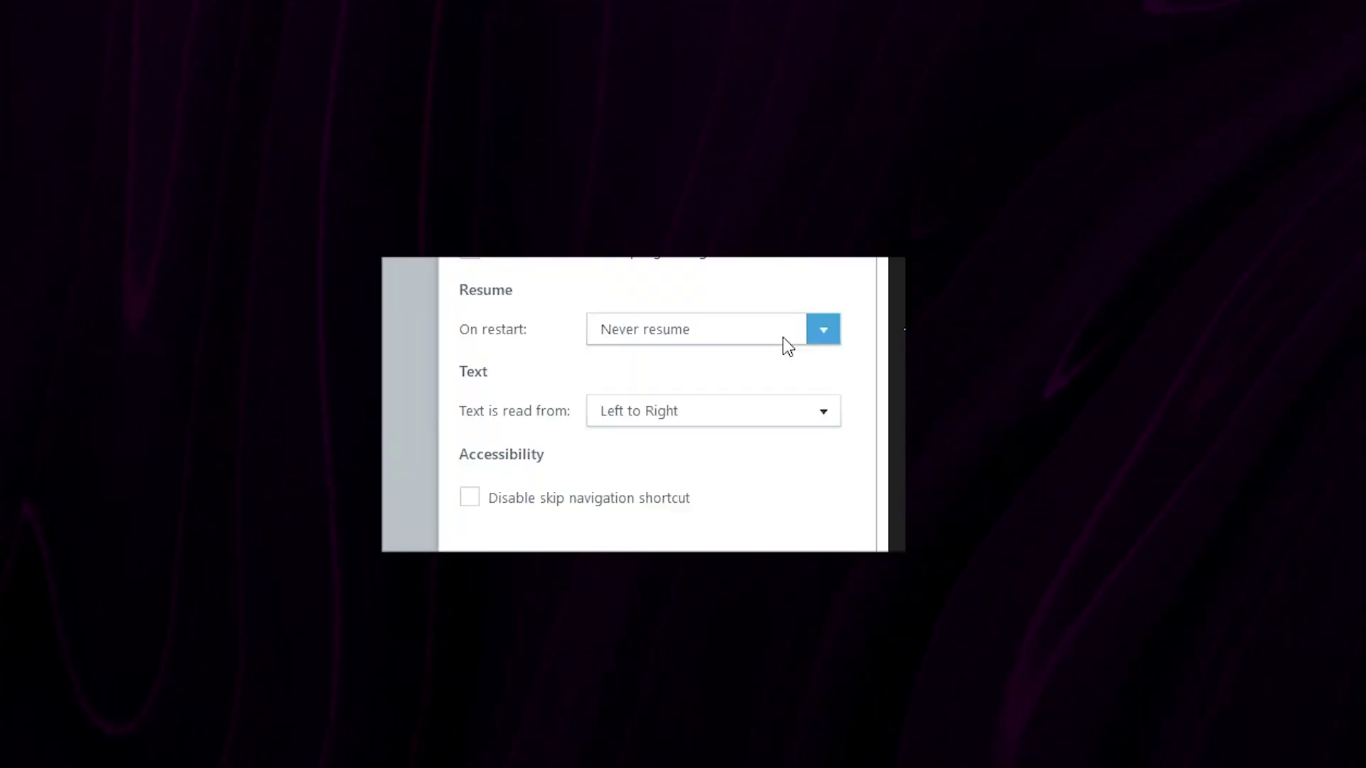
- Show the On restart dropdown options in Player Properties, keeping Never resume selected
{"action": "left_click", "coordinate": [782, 336]}
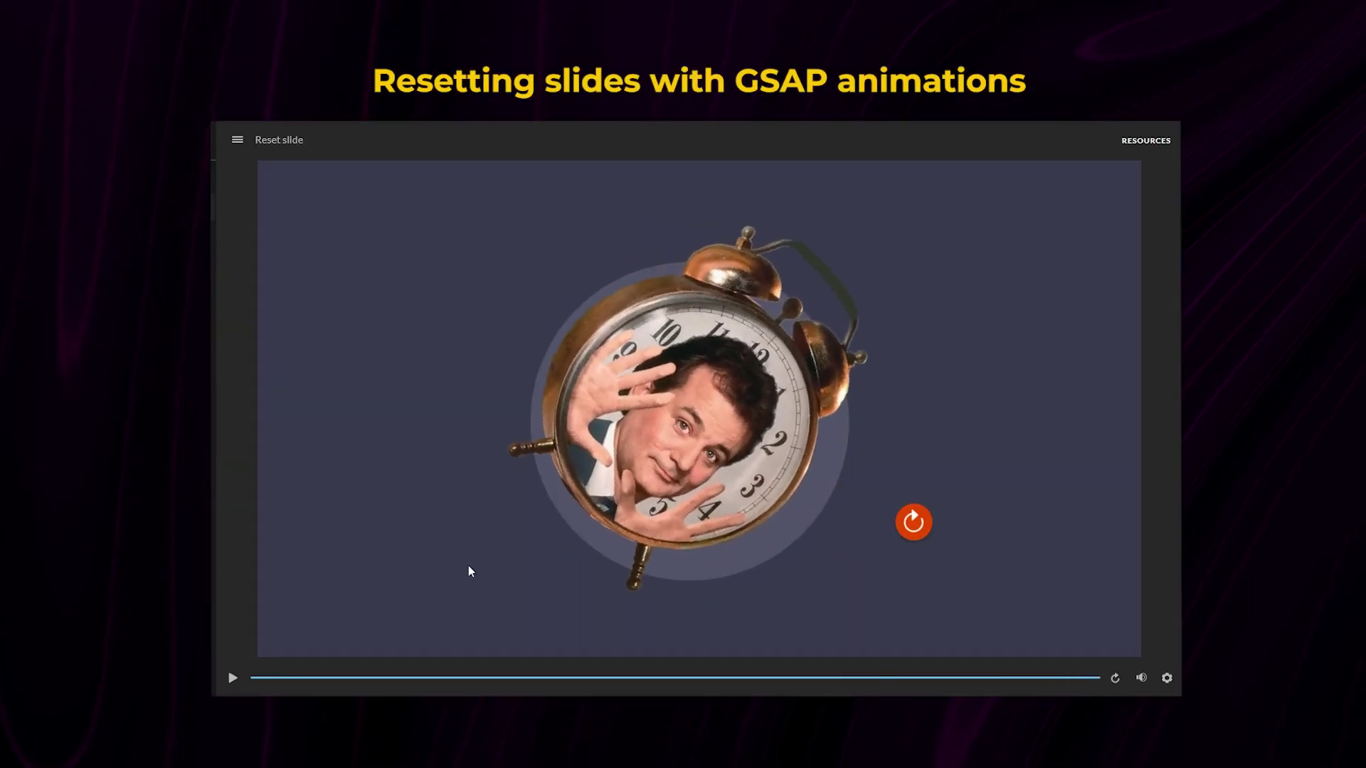
- Restart the published GSAP slide with the orange restart button so the clock rotation replays
{"action": "left_click", "coordinate": [918, 532]}
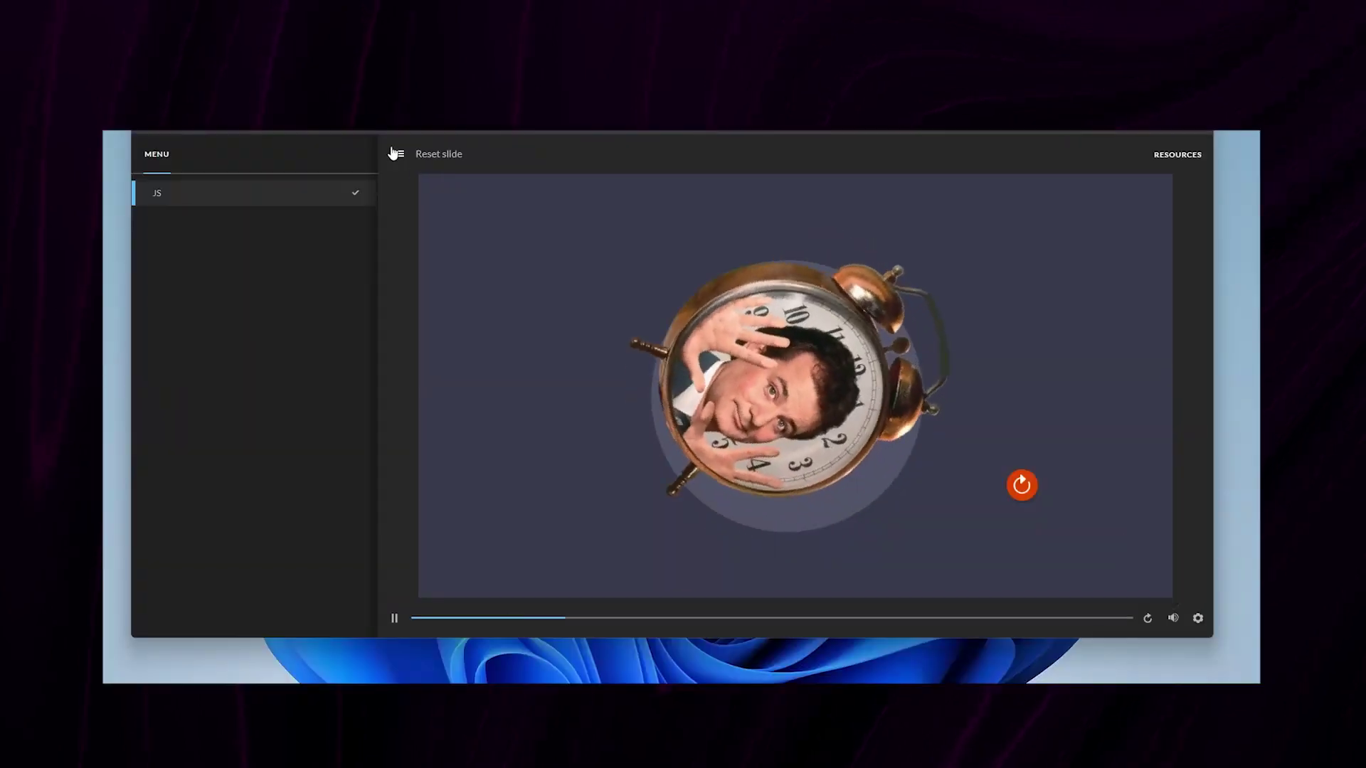
- Collapse the player's menu sidebar with the hamburger icon to widen the slide area
{"action": "left_click", "coordinate": [394, 152]}
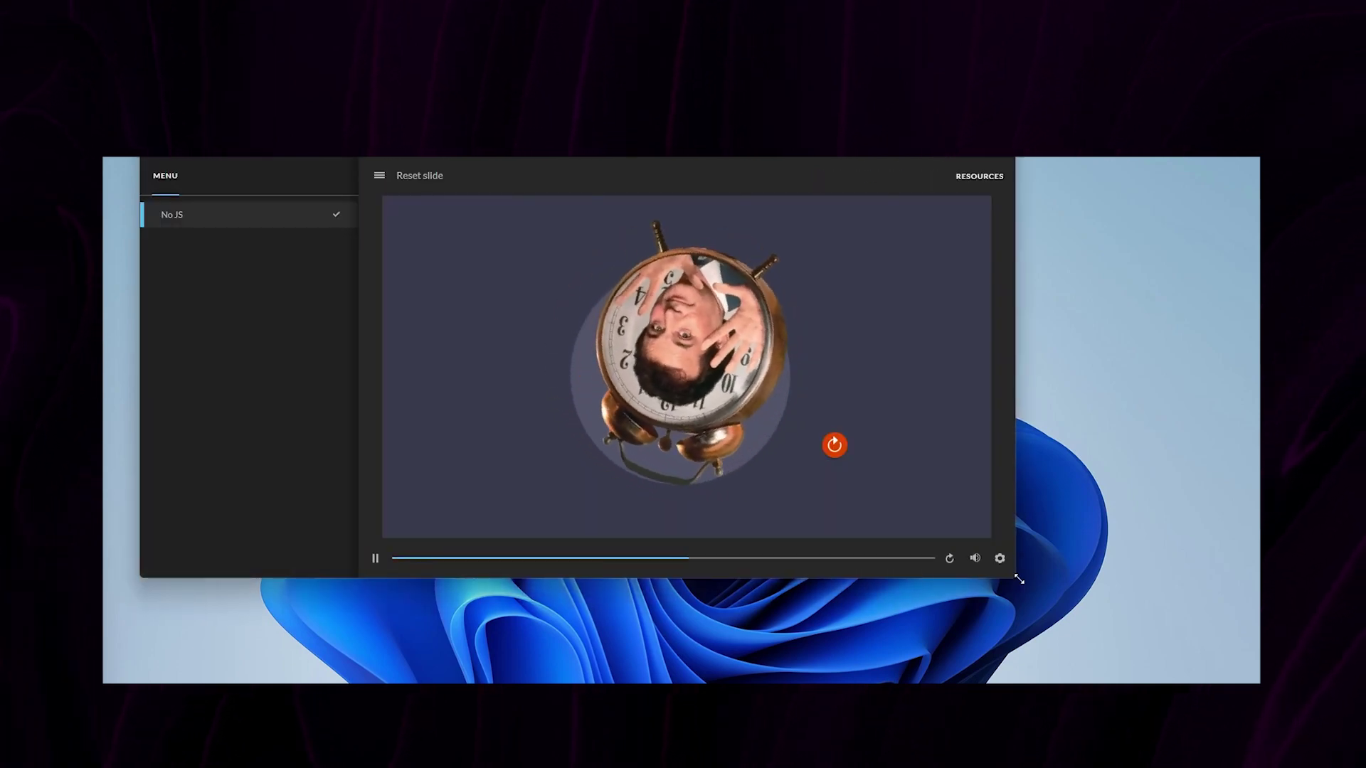
- Shrink the browser window from its bottom-right corner so the player reloads at the new size
{"action": "left_click_drag", "start_coordinate": [1020, 580], "coordinate": [1051, 612]}
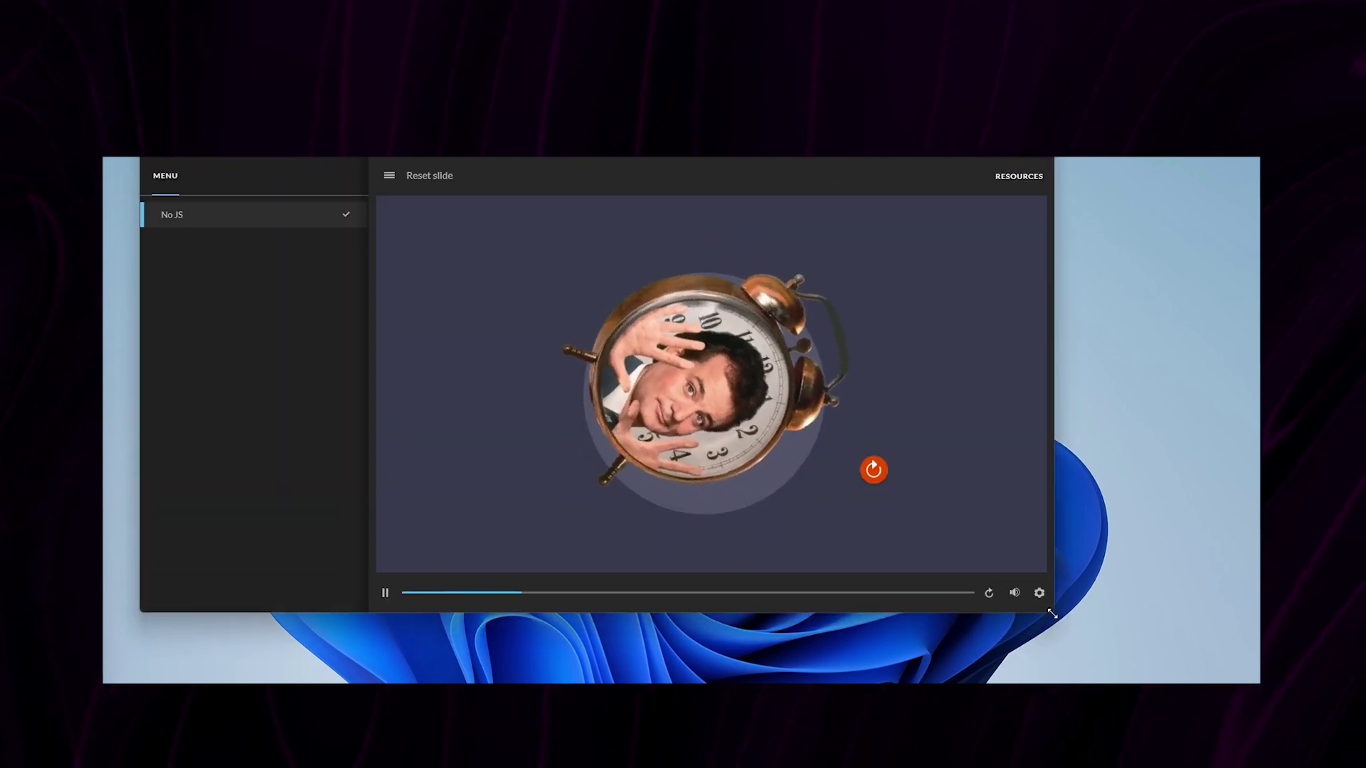